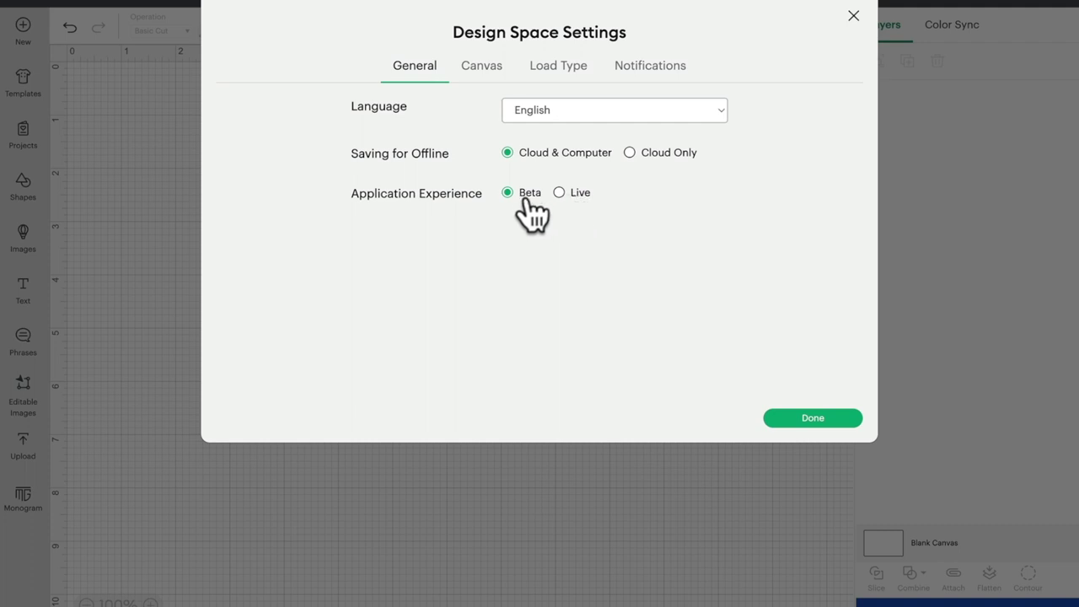
Step: Close the Design Space Settings dialog and bring up the Editable Images library
click(853, 16)
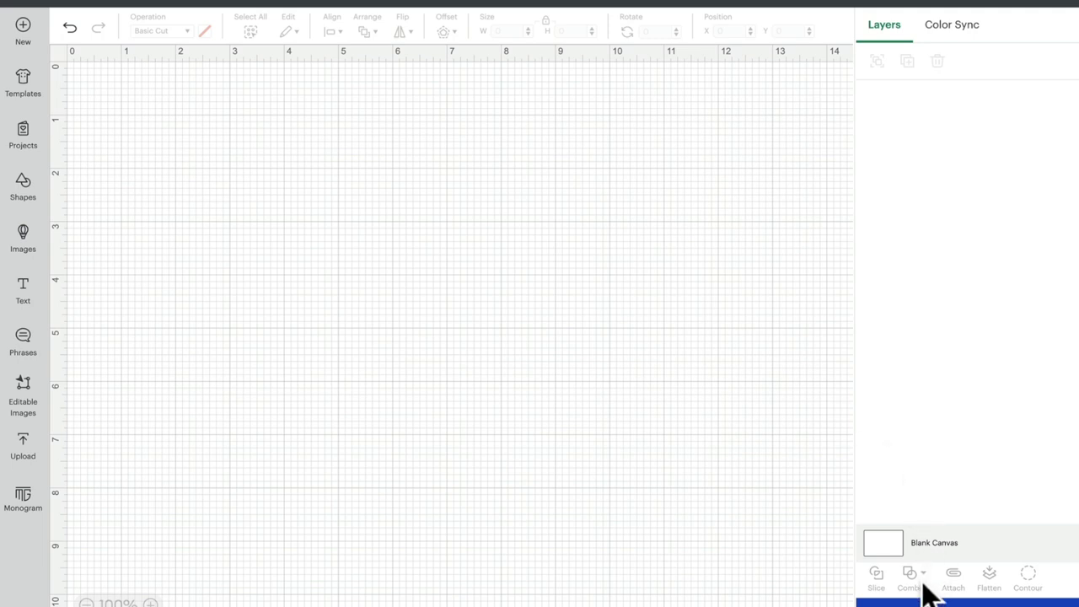
click(24, 387)
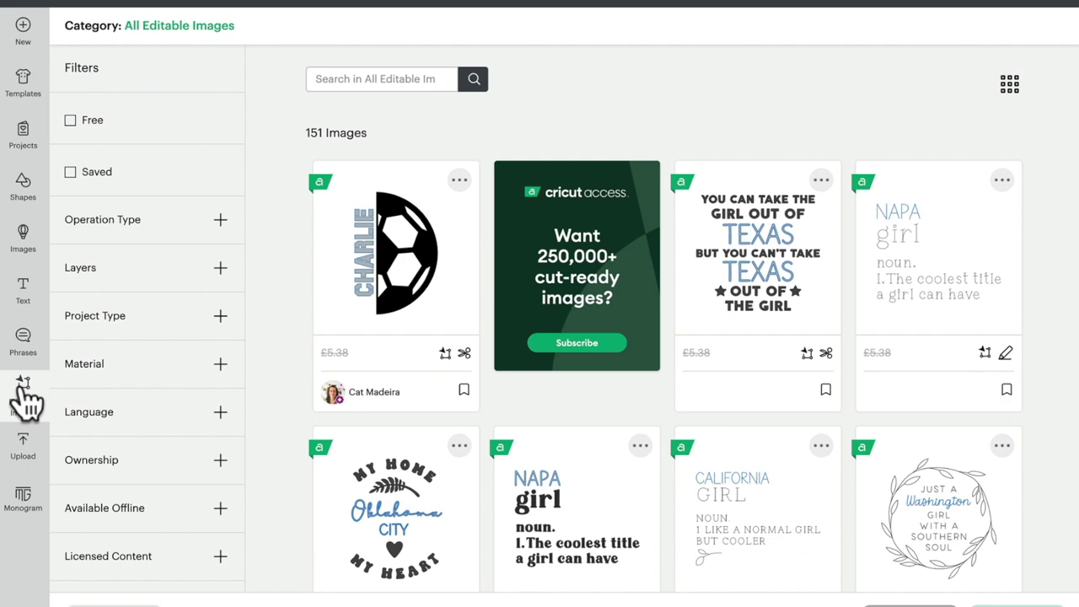
Step: Scroll down through the 151 editable images and then back up the grid
scroll(606, 504, down, 2)
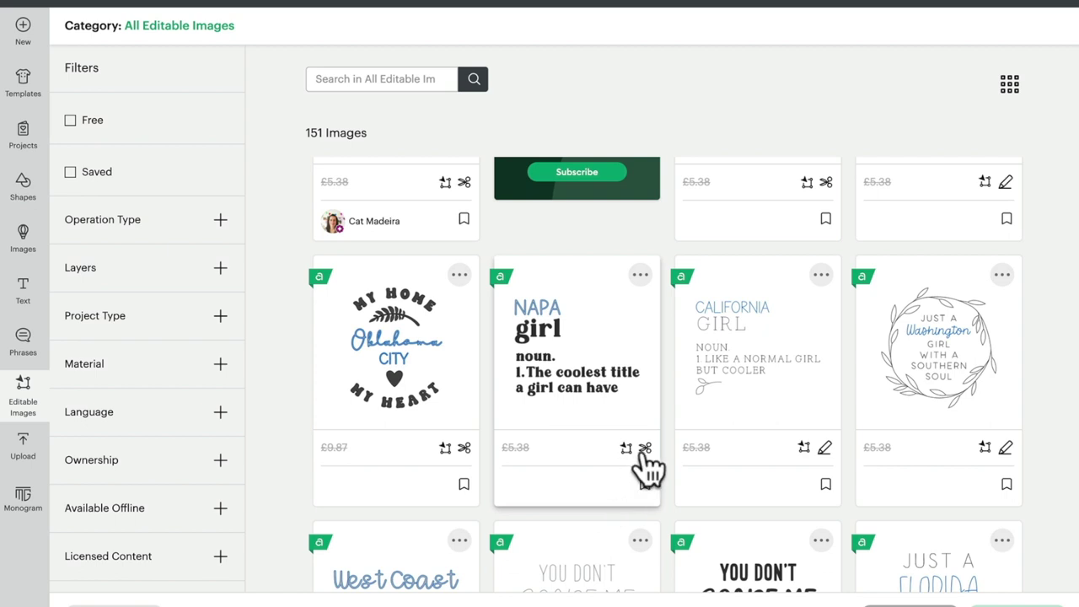
scroll(795, 457, down, 3)
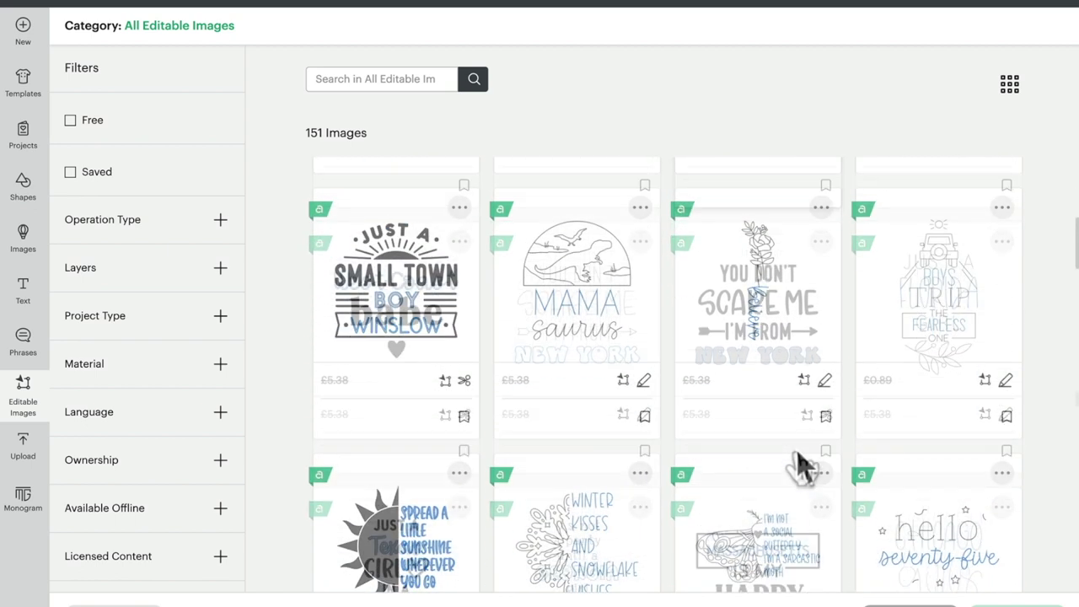
scroll(799, 464, down, 5)
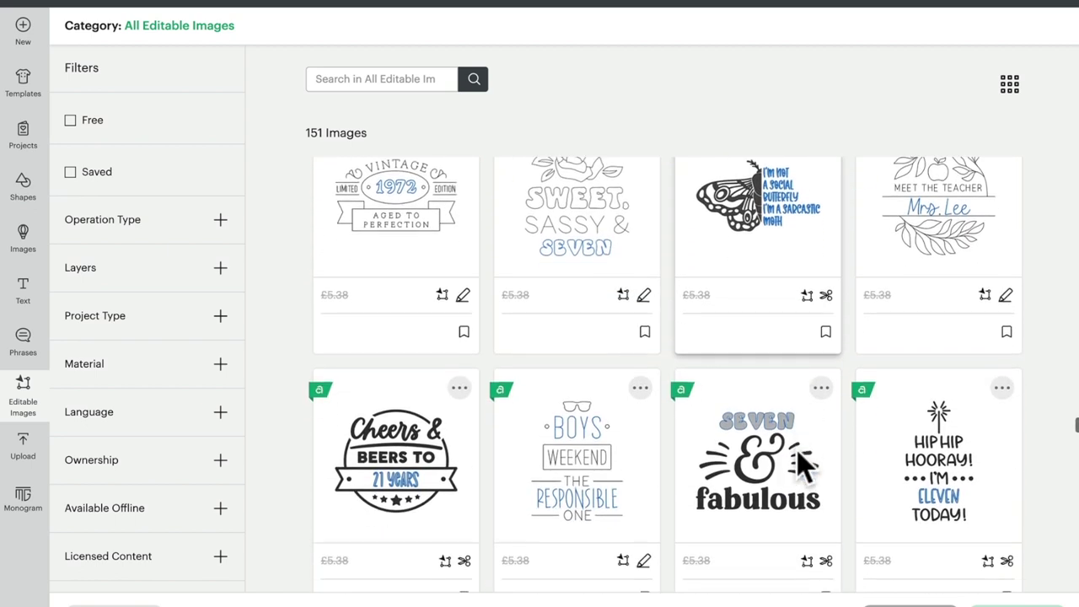
scroll(799, 464, down, 6)
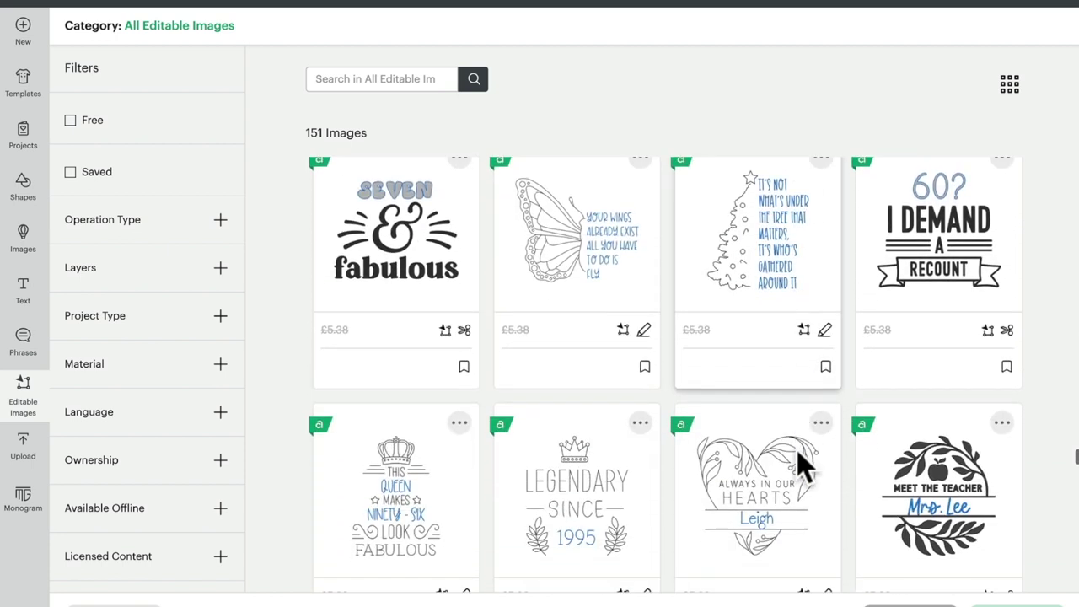
scroll(799, 463, down, 6)
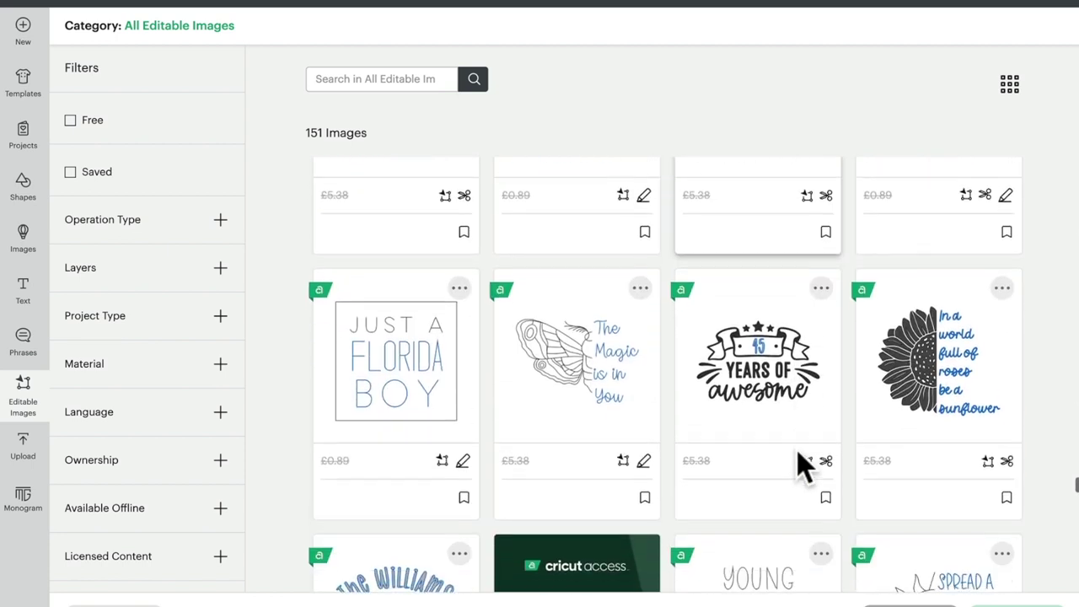
scroll(799, 464, down, 4)
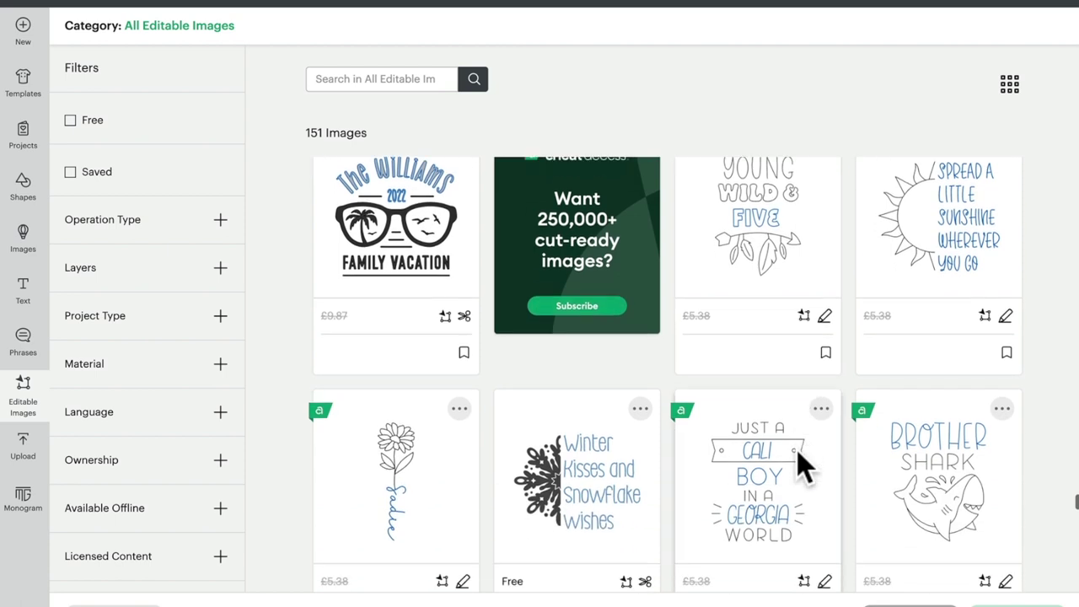
scroll(805, 466, down, 4)
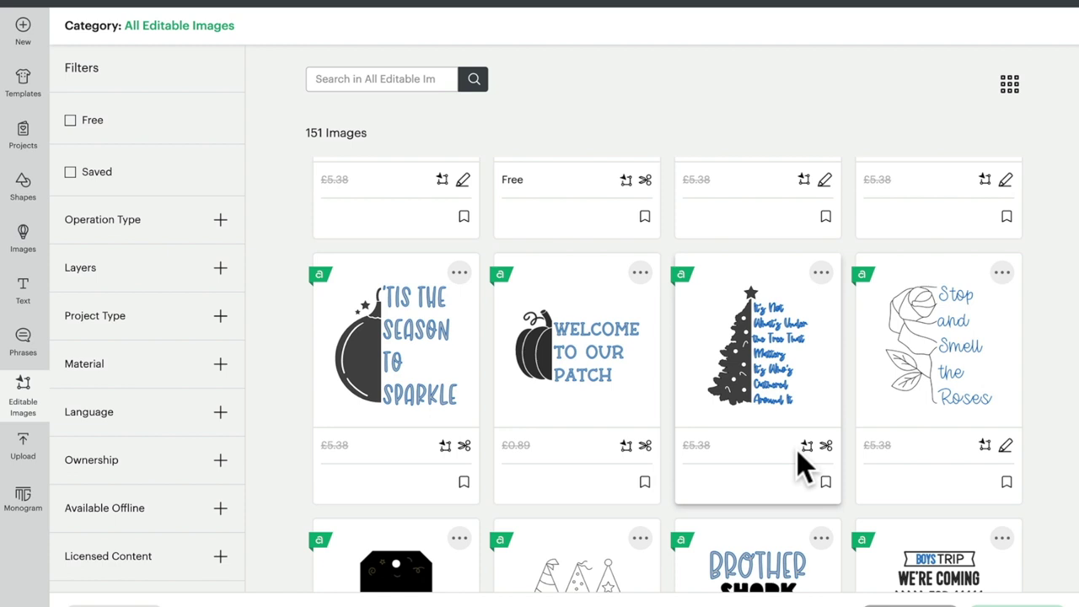
scroll(805, 466, down, 1)
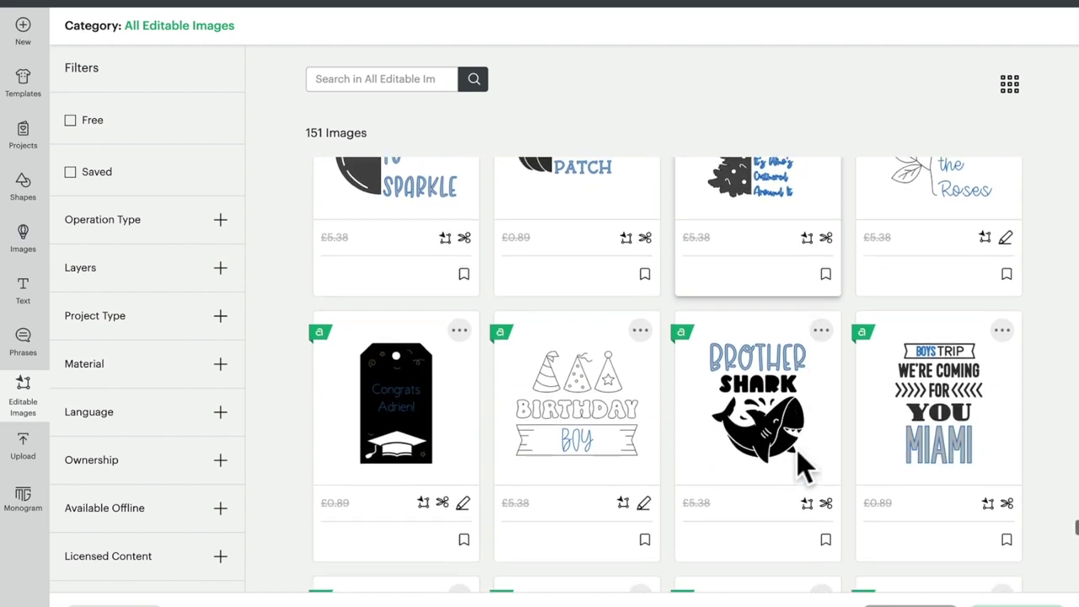
scroll(805, 466, down, 5)
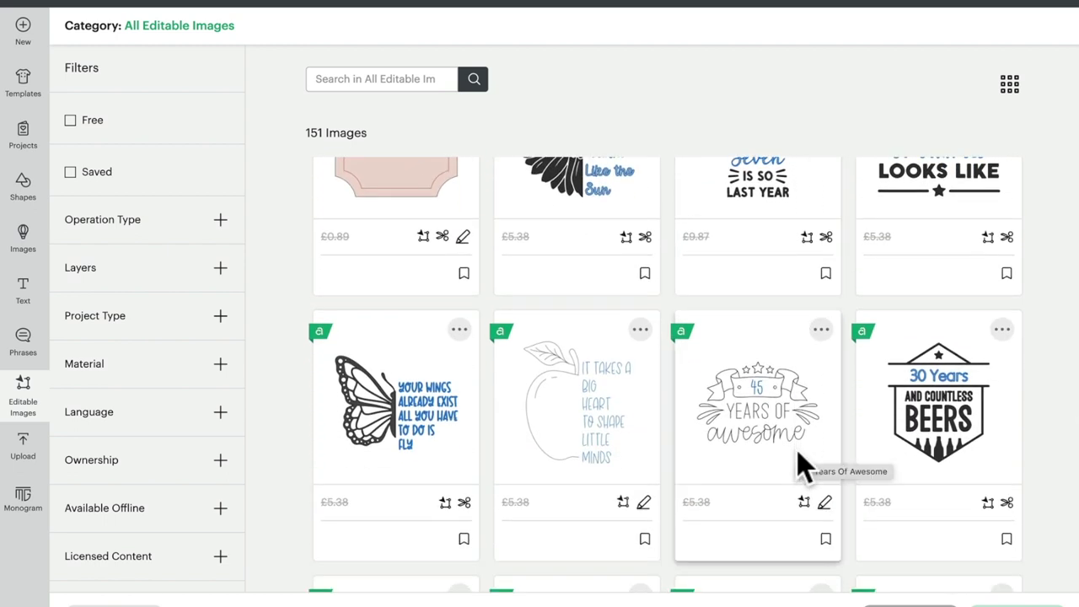
scroll(805, 466, down, 9)
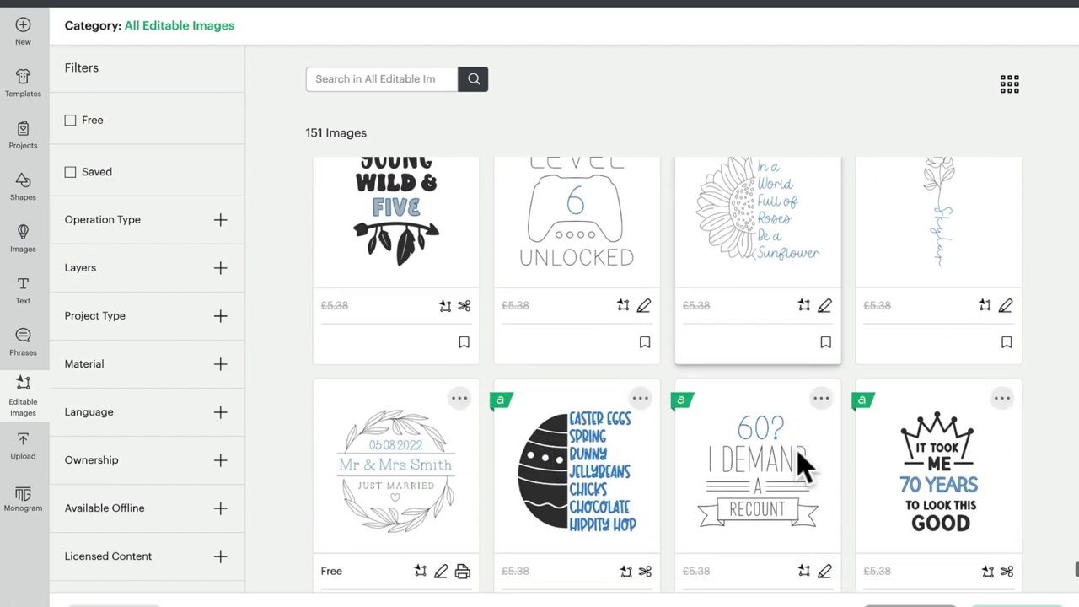
scroll(805, 466, down, 3)
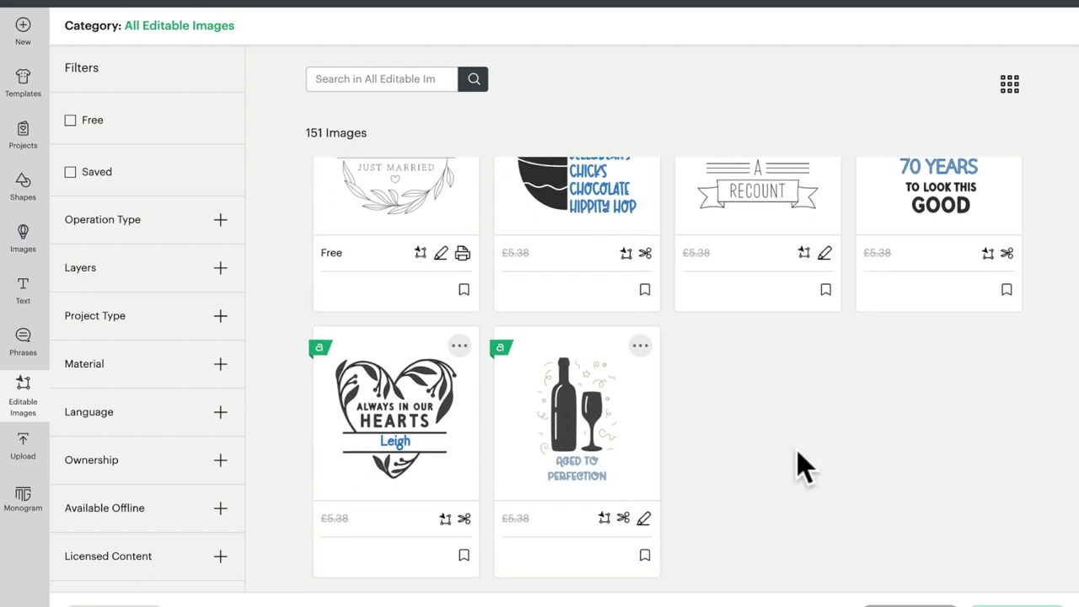
scroll(805, 466, up, 3)
scroll(805, 466, up, 4)
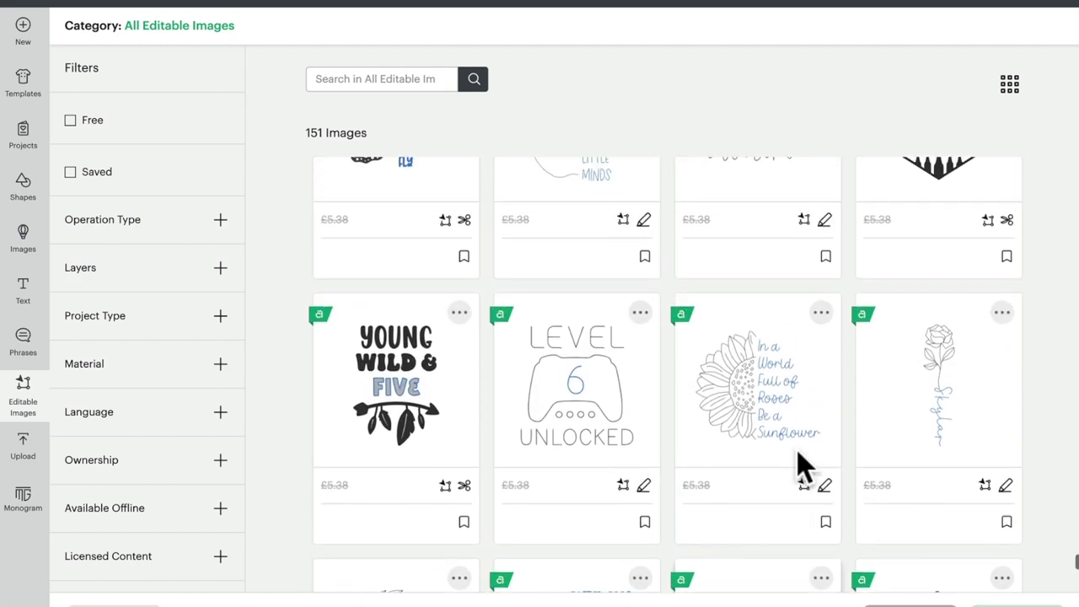
scroll(805, 466, up, 8)
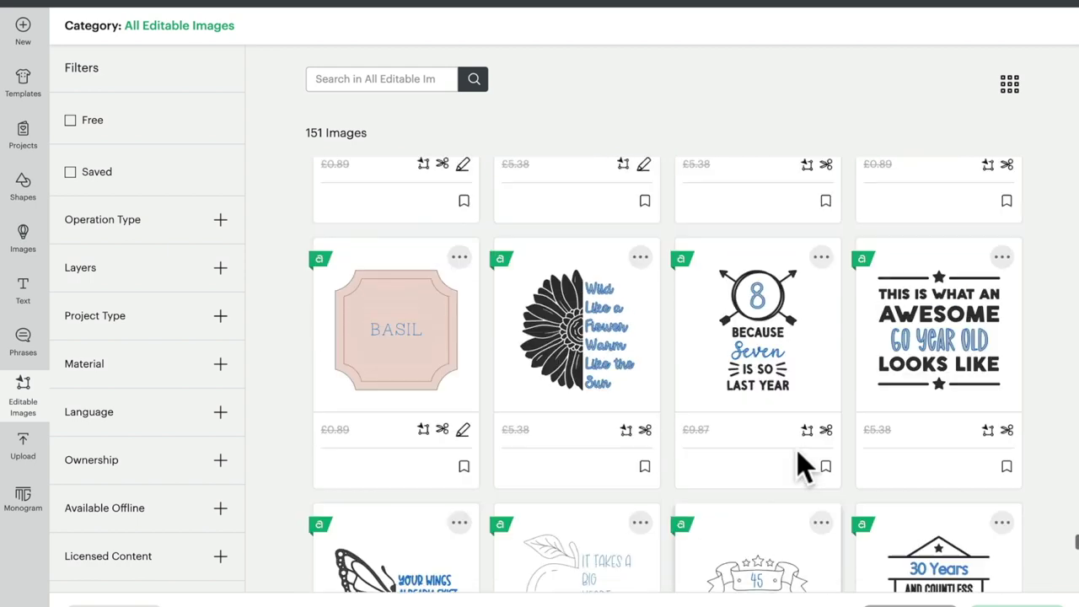
scroll(805, 466, up, 10)
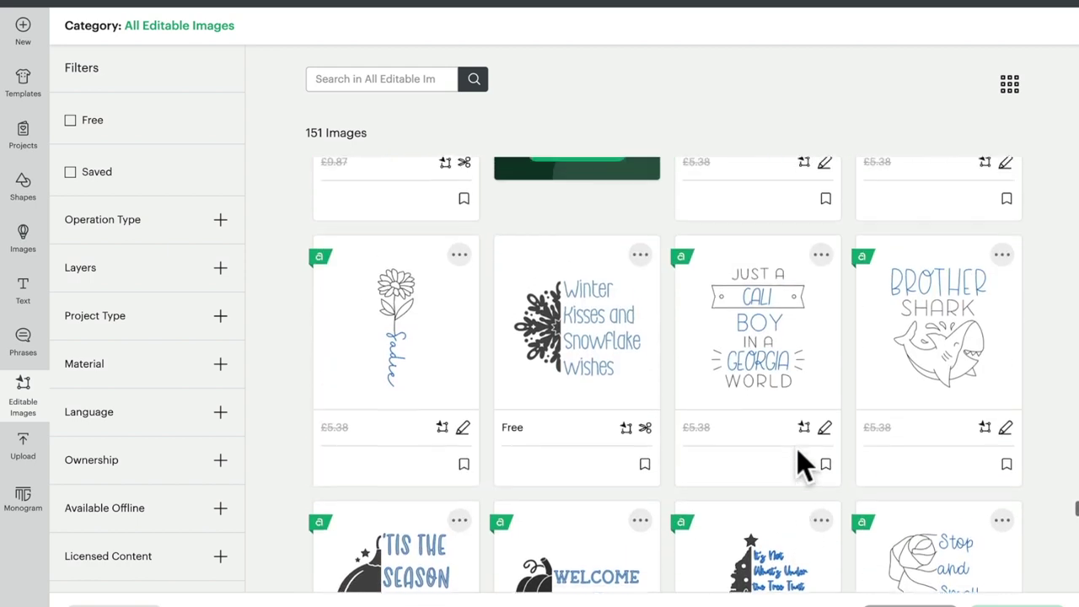
scroll(805, 466, up, 3)
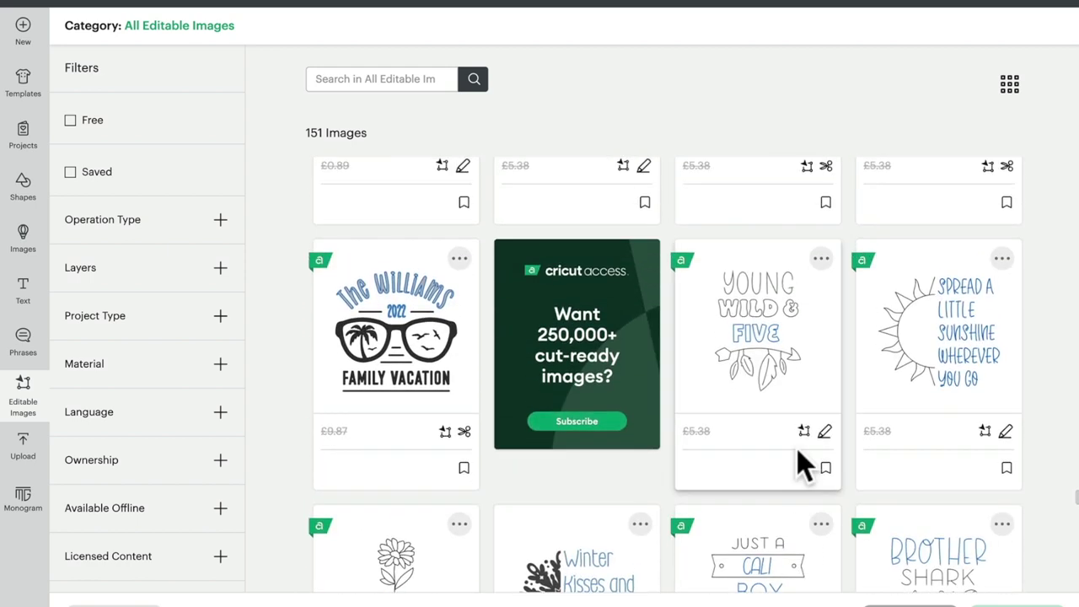
scroll(716, 363, up, 5)
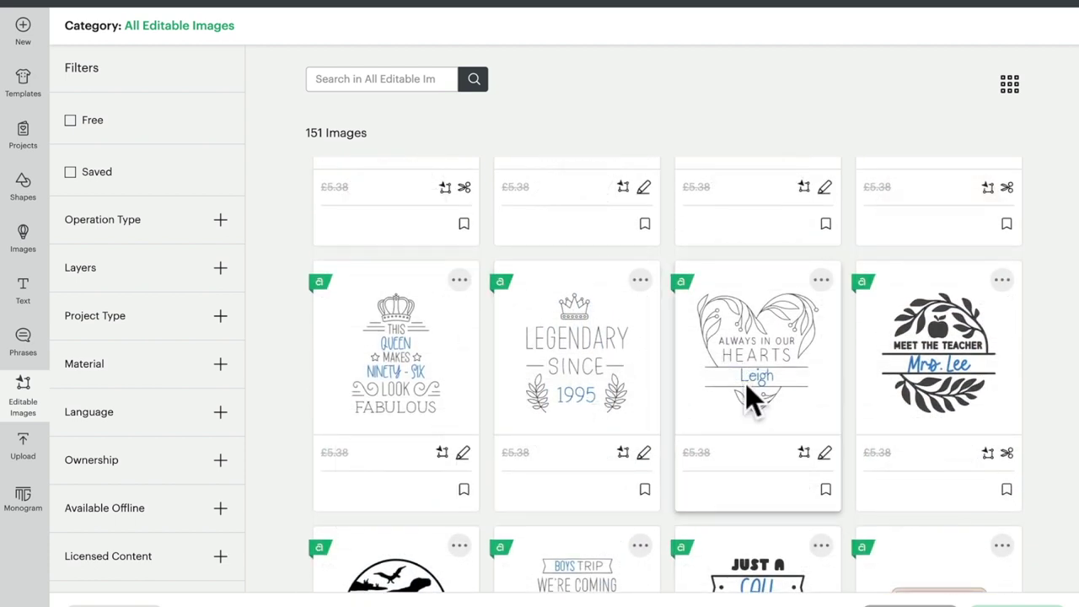
scroll(753, 396, up, 1)
scroll(753, 396, up, 5)
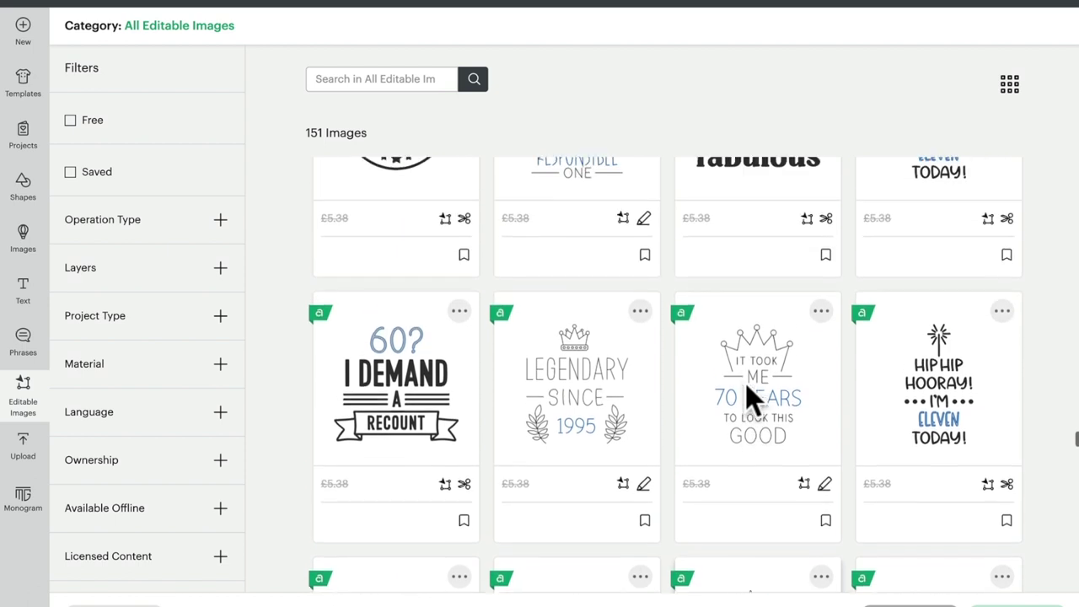
scroll(752, 396, up, 8)
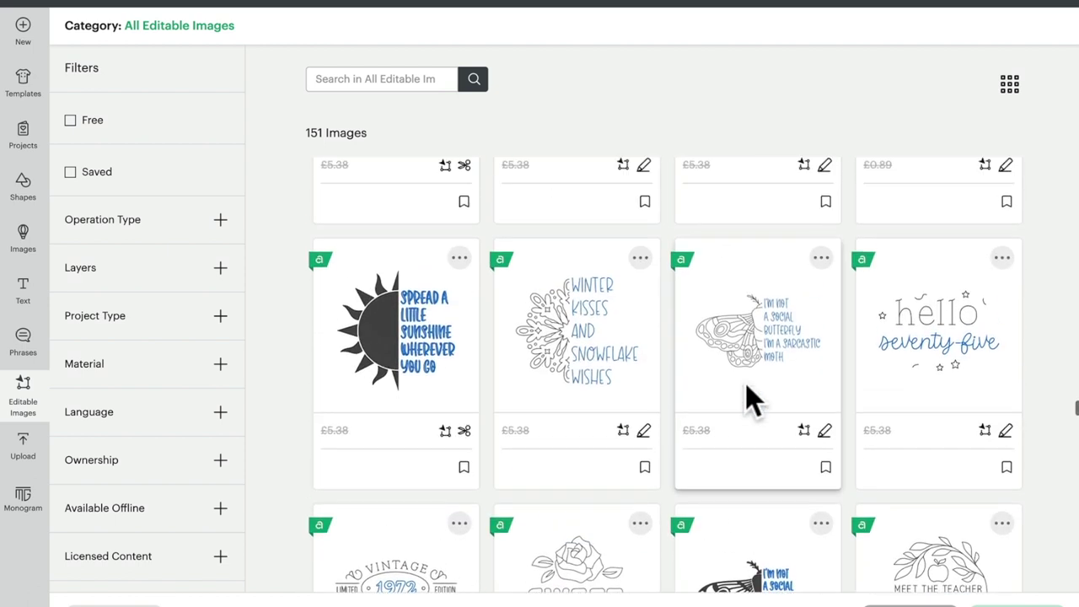
scroll(753, 396, up, 8)
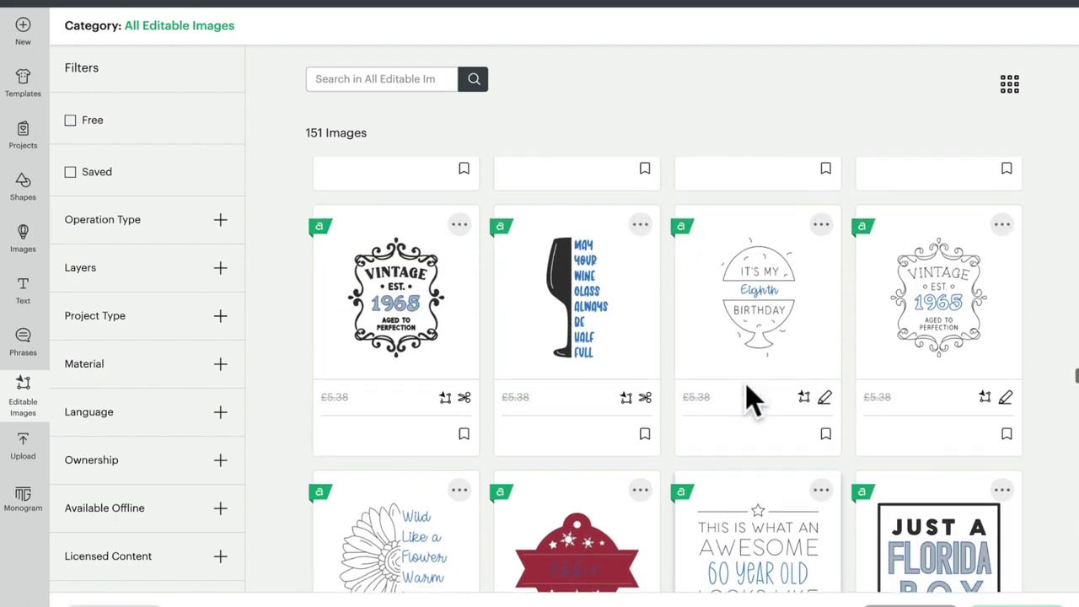
scroll(752, 396, up, 8)
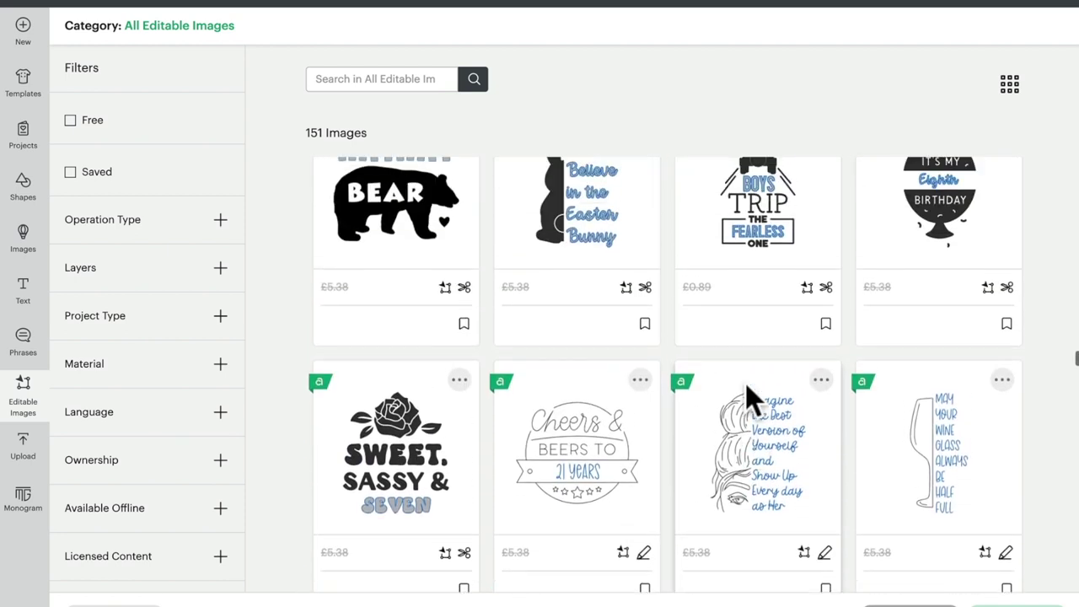
scroll(751, 400, up, 10)
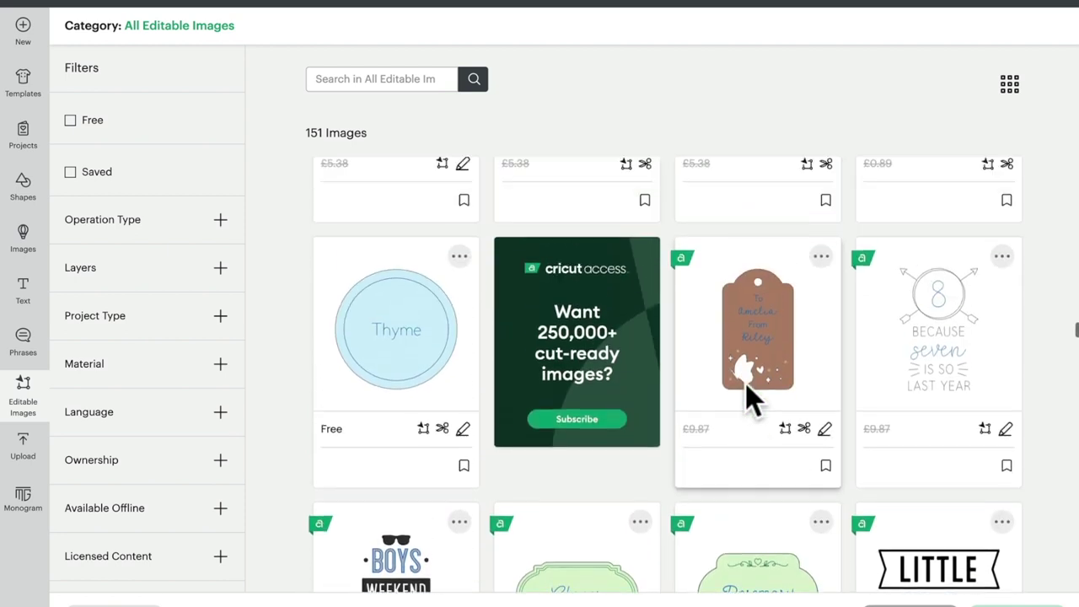
scroll(753, 401, up, 4)
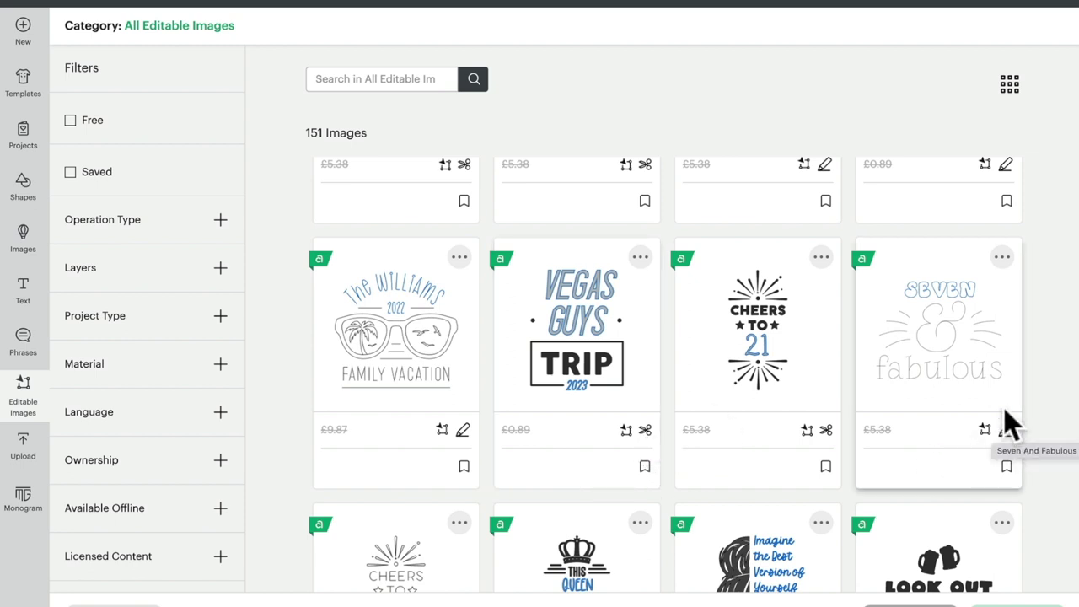
Step: Add the Birthday Boy and Jade & Devan wedding editable images to the canvas together
scroll(651, 314, up, 2)
scroll(651, 314, up, 5)
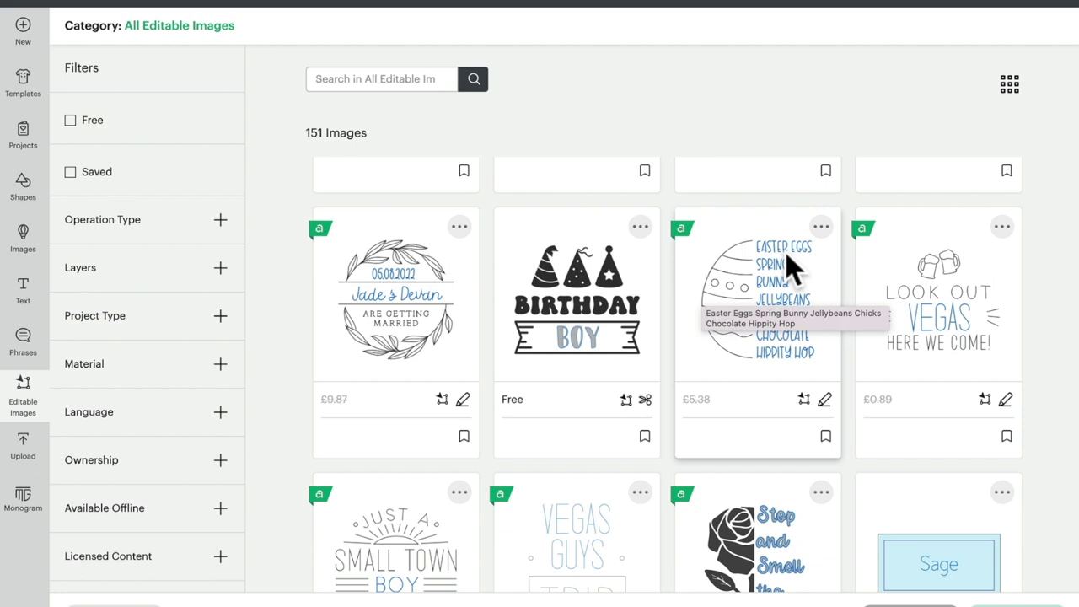
scroll(792, 268, up, 3)
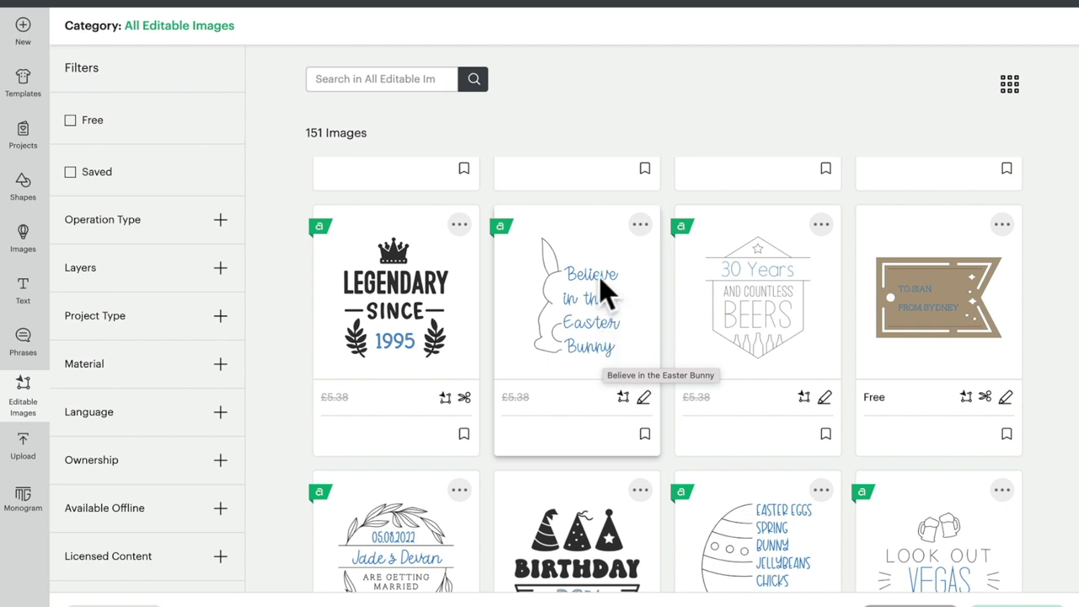
scroll(608, 373, up, 3)
scroll(608, 373, up, 3)
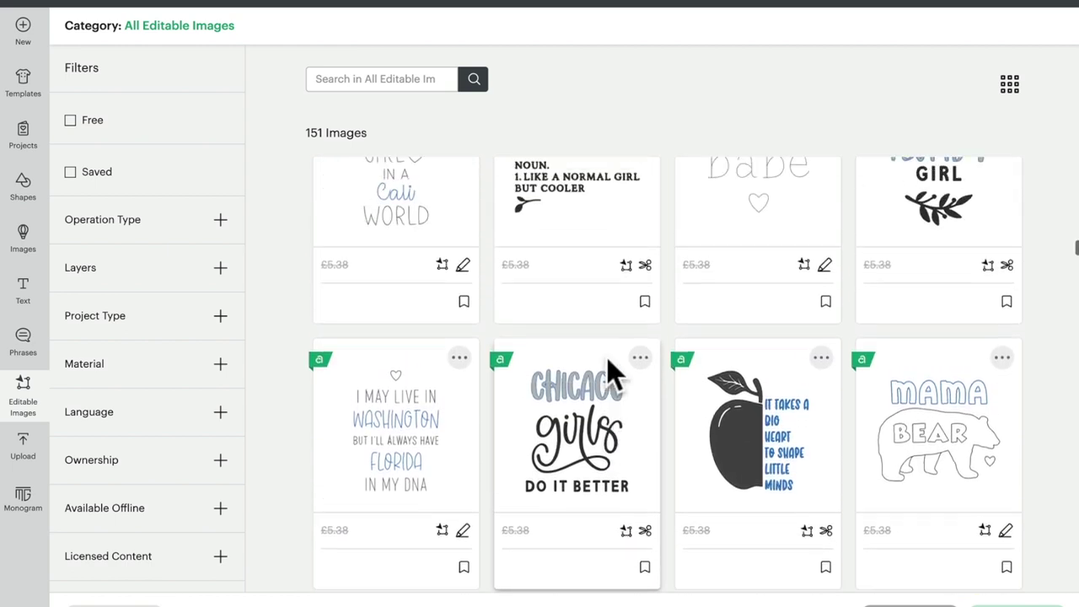
scroll(611, 370, down, 3)
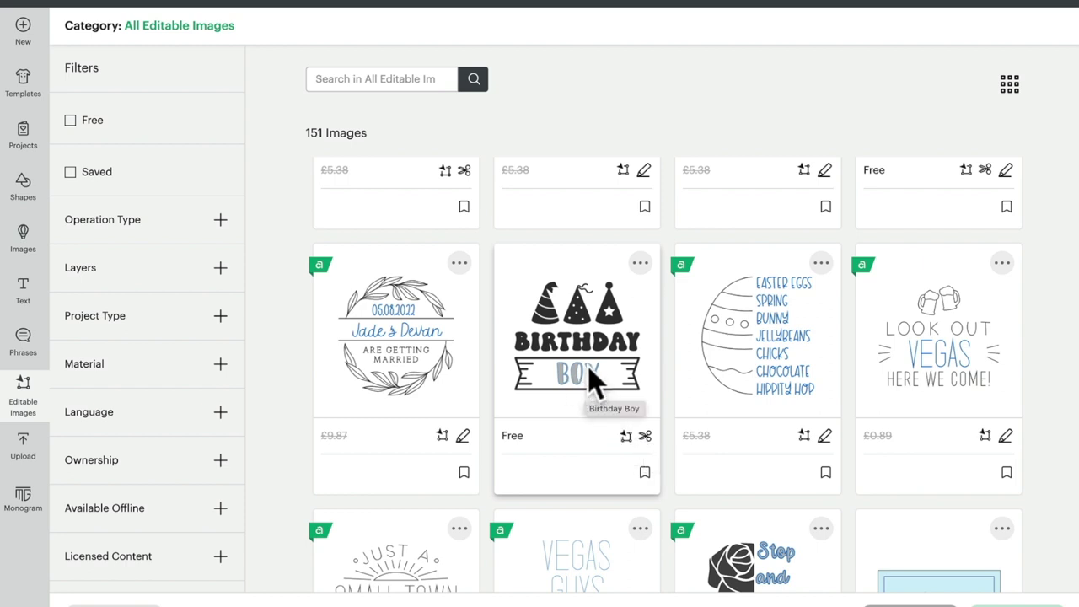
scroll(589, 332, down, 1)
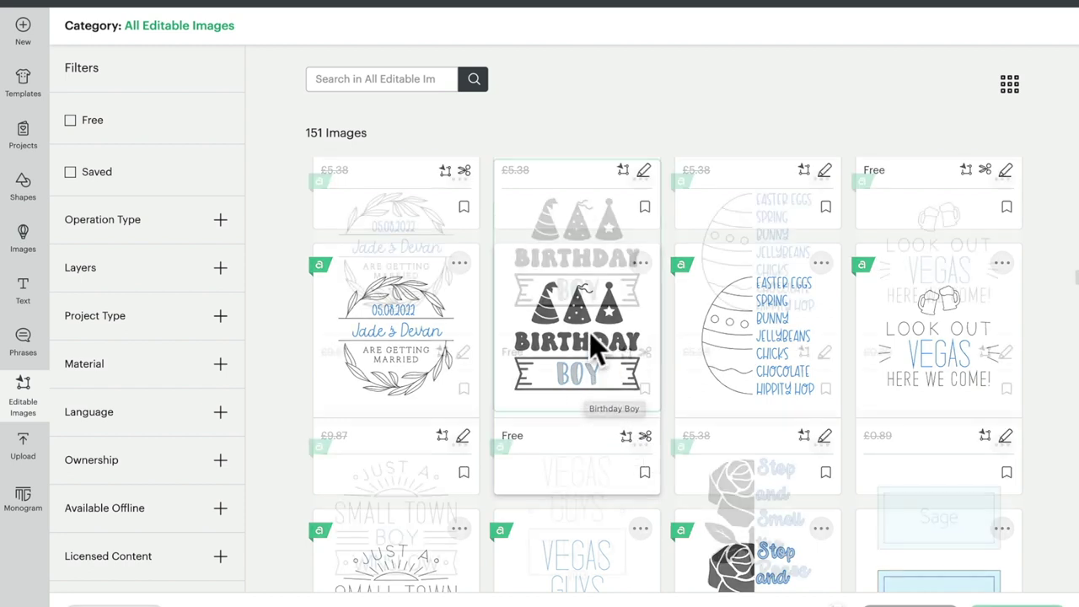
click(590, 332)
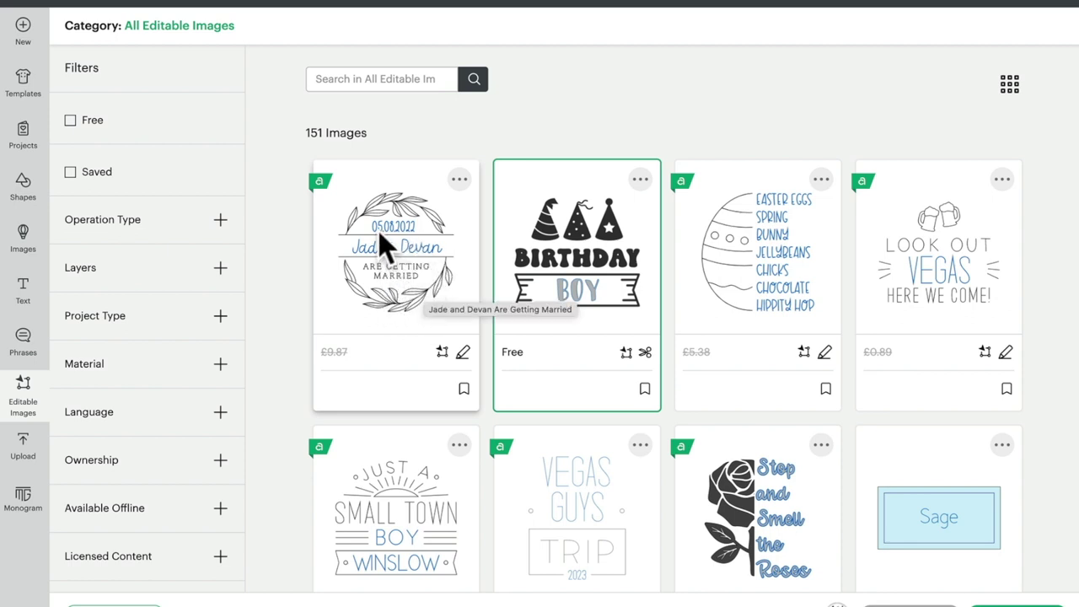
click(426, 249)
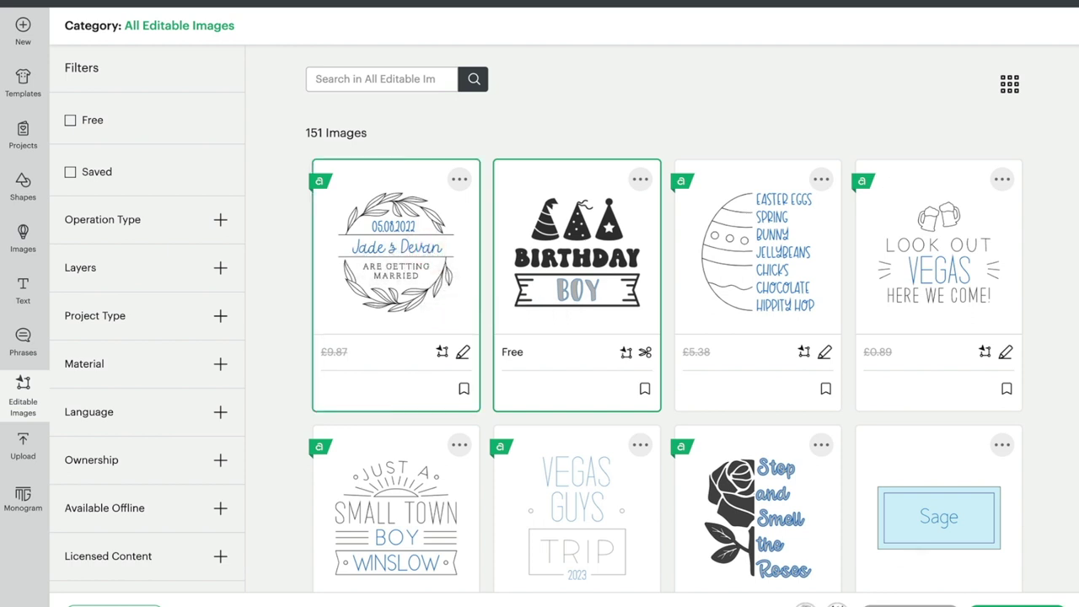
click(1018, 604)
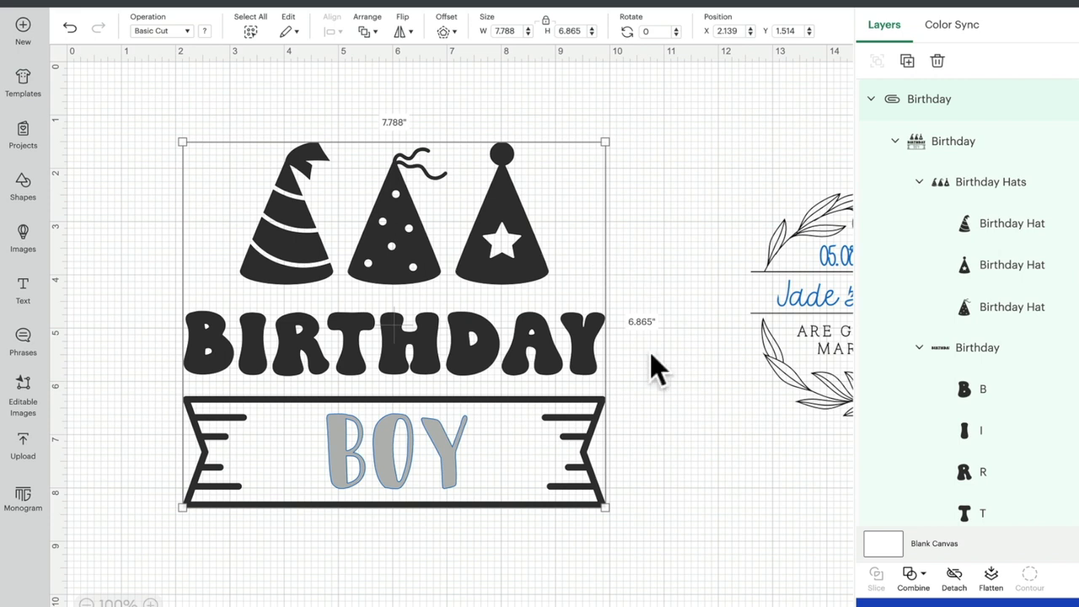
click(655, 441)
Step: Retype the birthday banner text from BOY to GIRL and select the new word
click(393, 462)
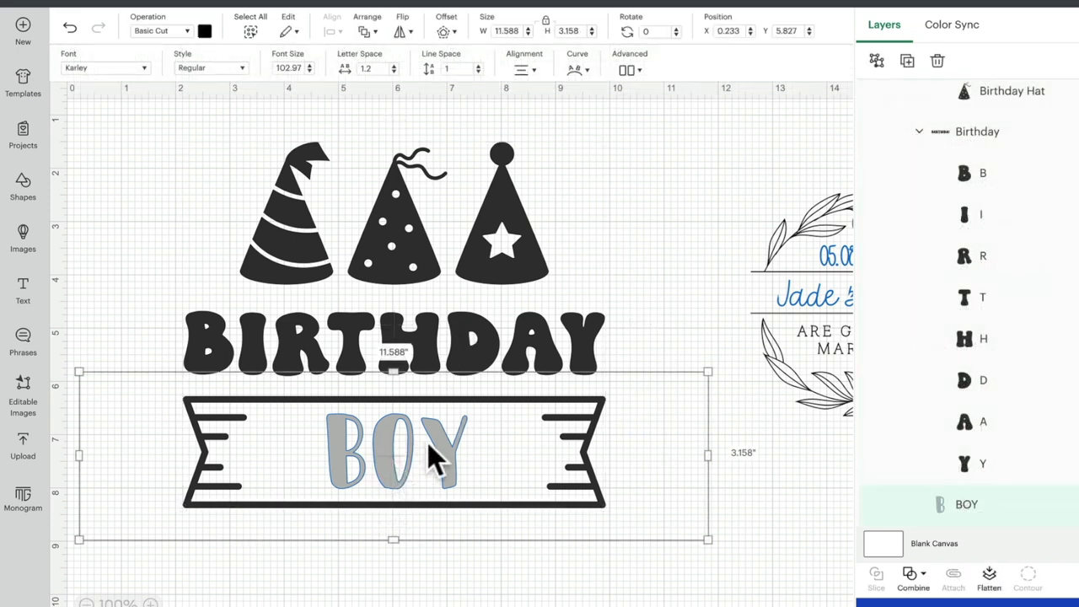
double_click(427, 442)
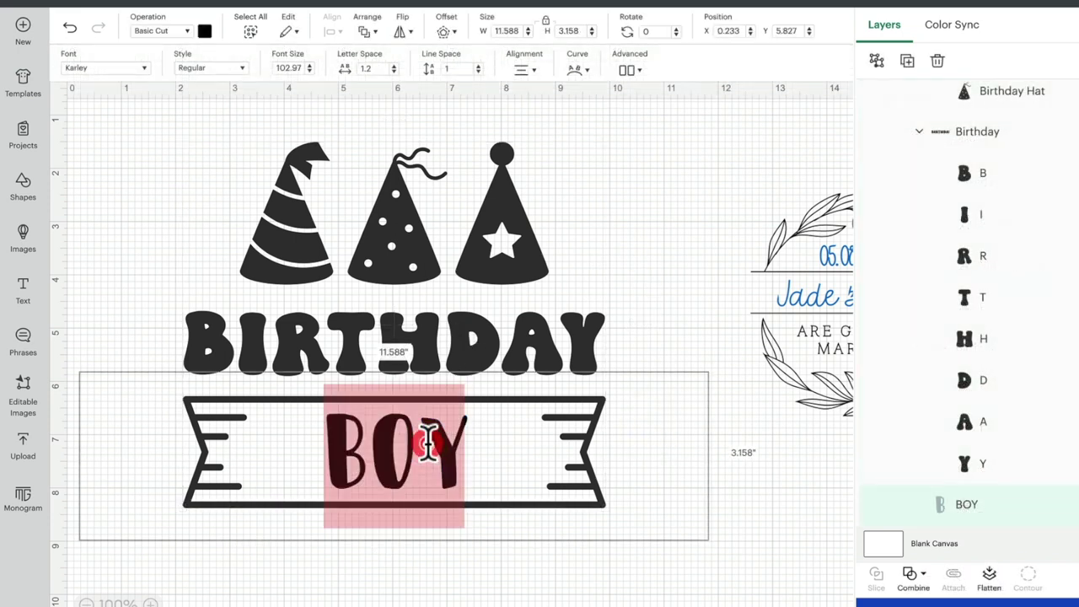
click(459, 447)
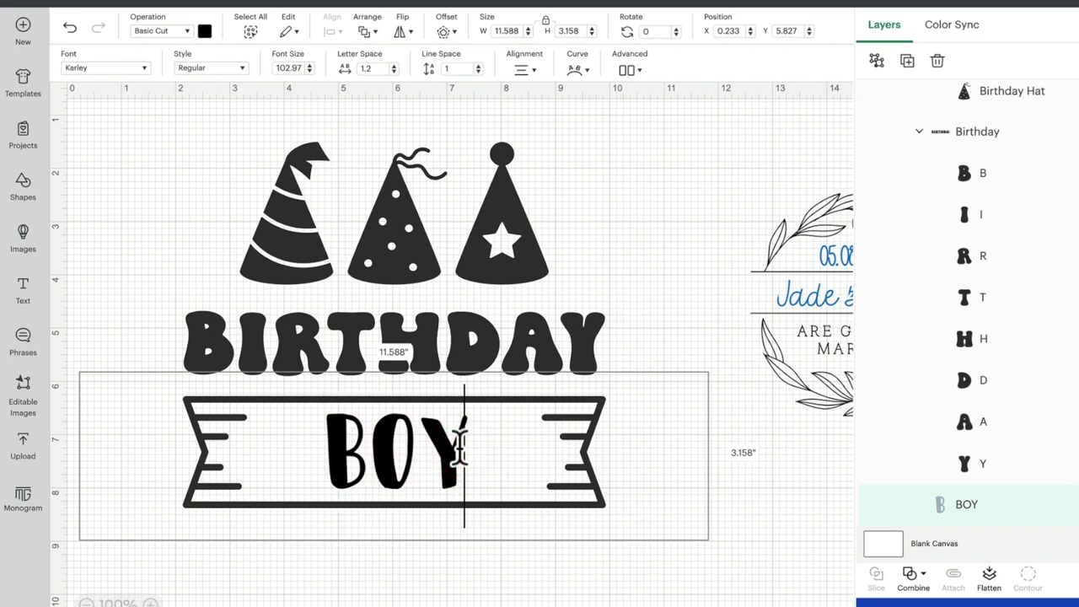
key(BackSpace)
key(BackSpace)
key(BackSpace)
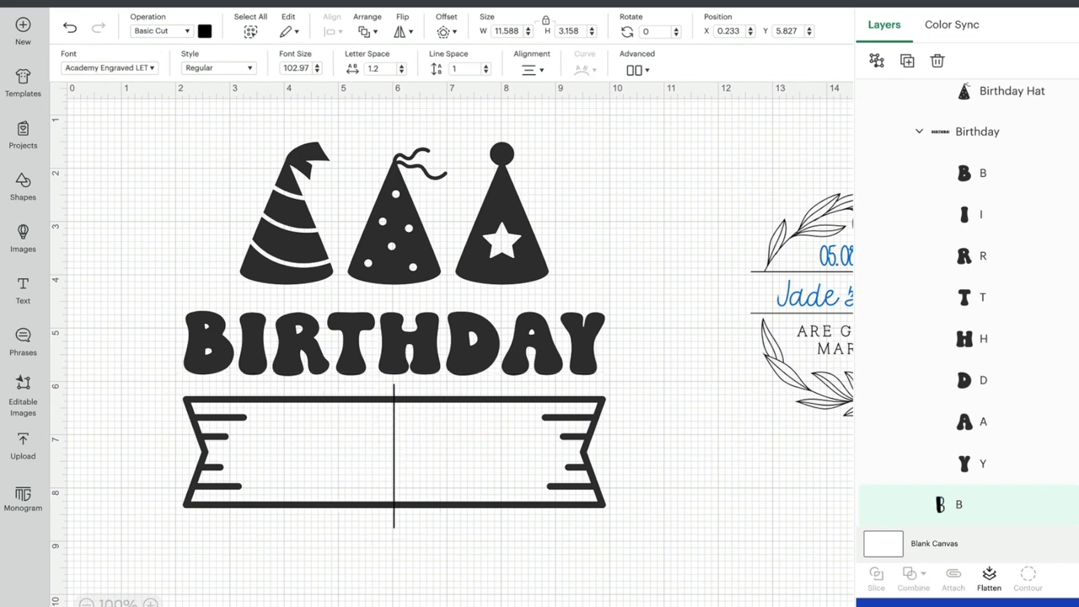
text(G)
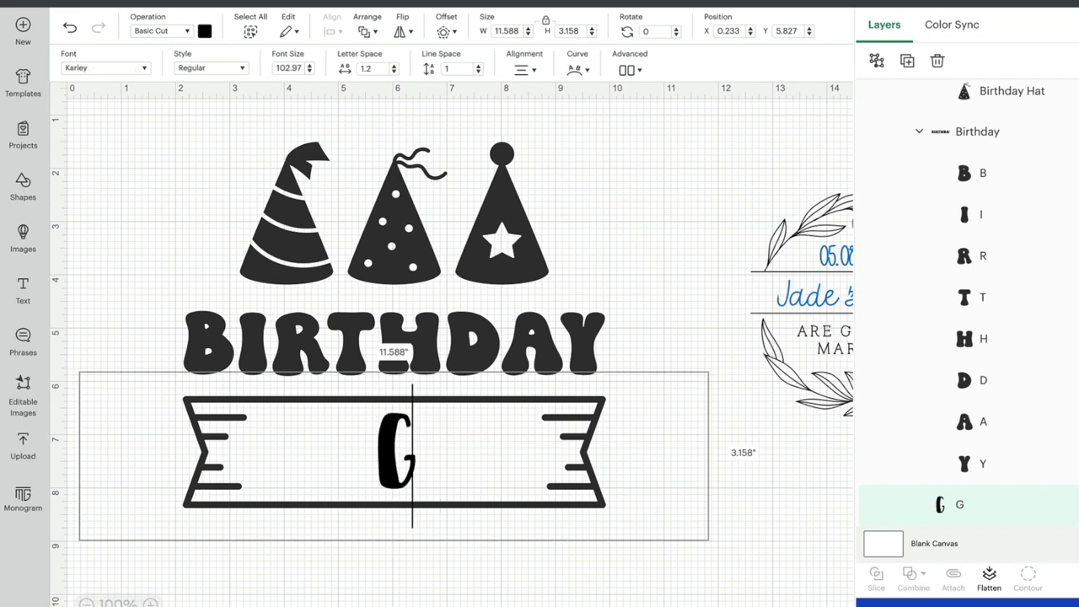
text(IRL)
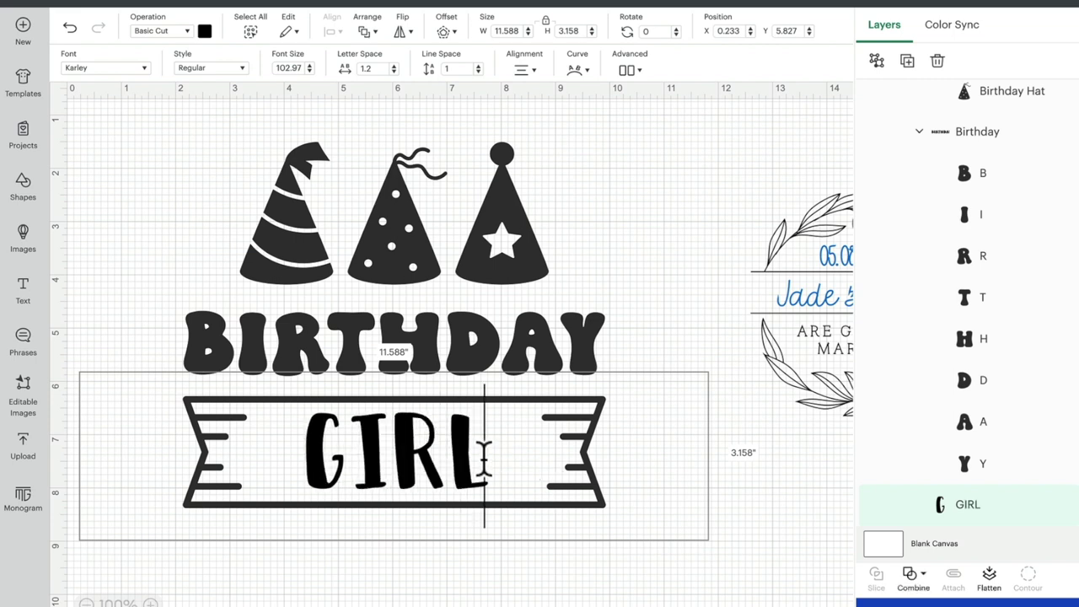
drag(485, 455, 314, 457)
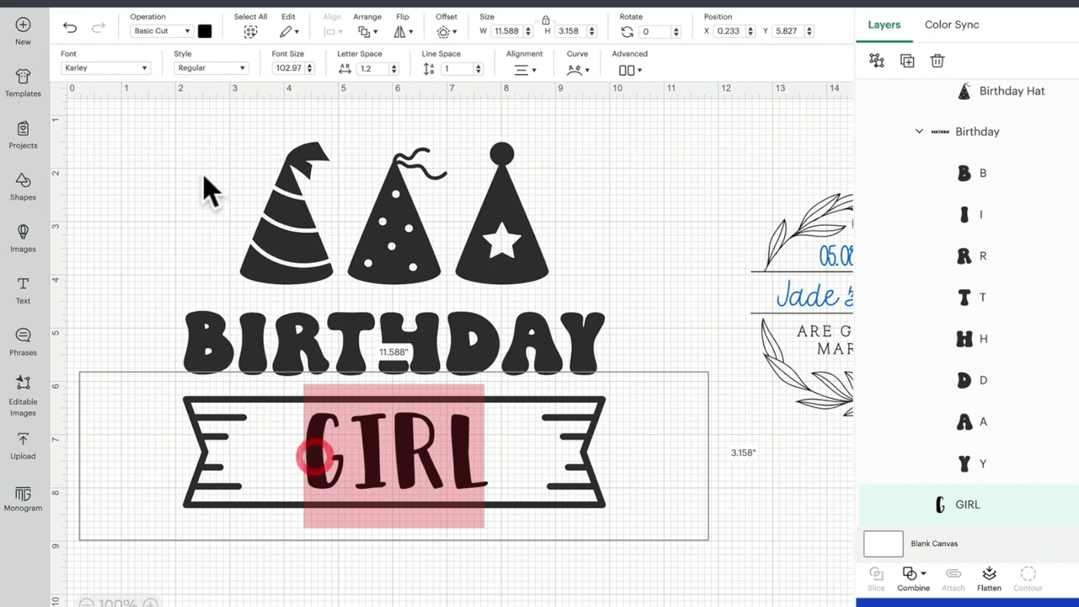
Step: Include unkerned fonts in the font list, then enlarge GIRL slightly and nudge it left
click(145, 68)
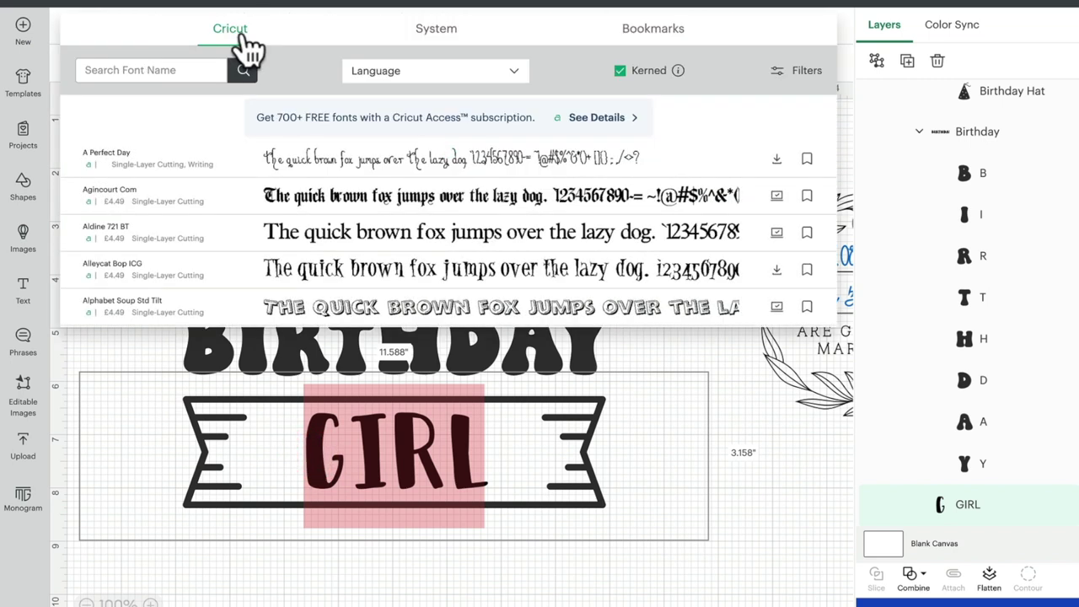
click(620, 70)
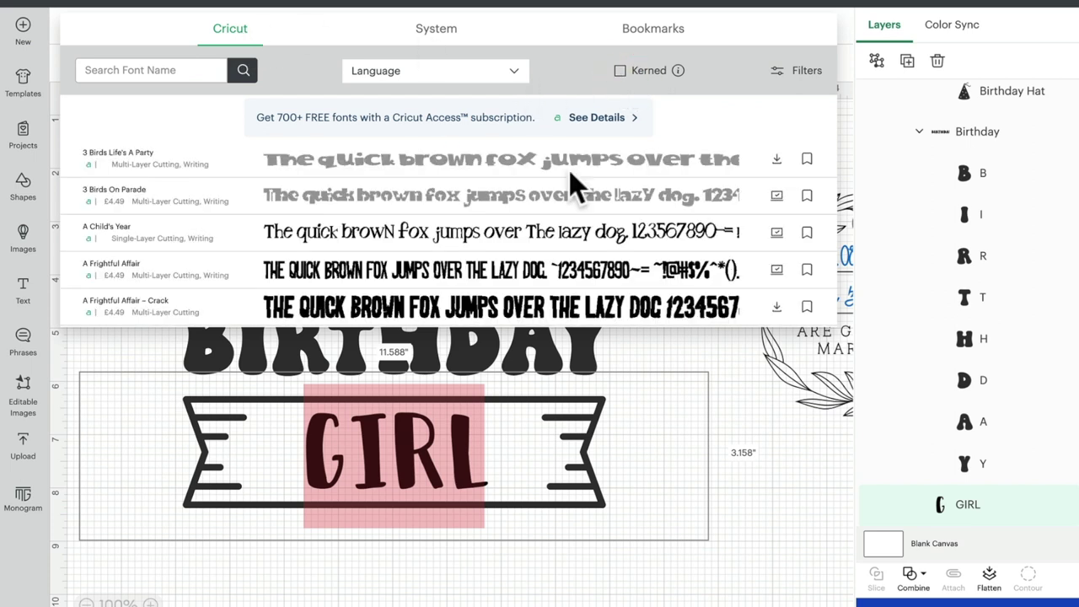
scroll(552, 236, down, 10)
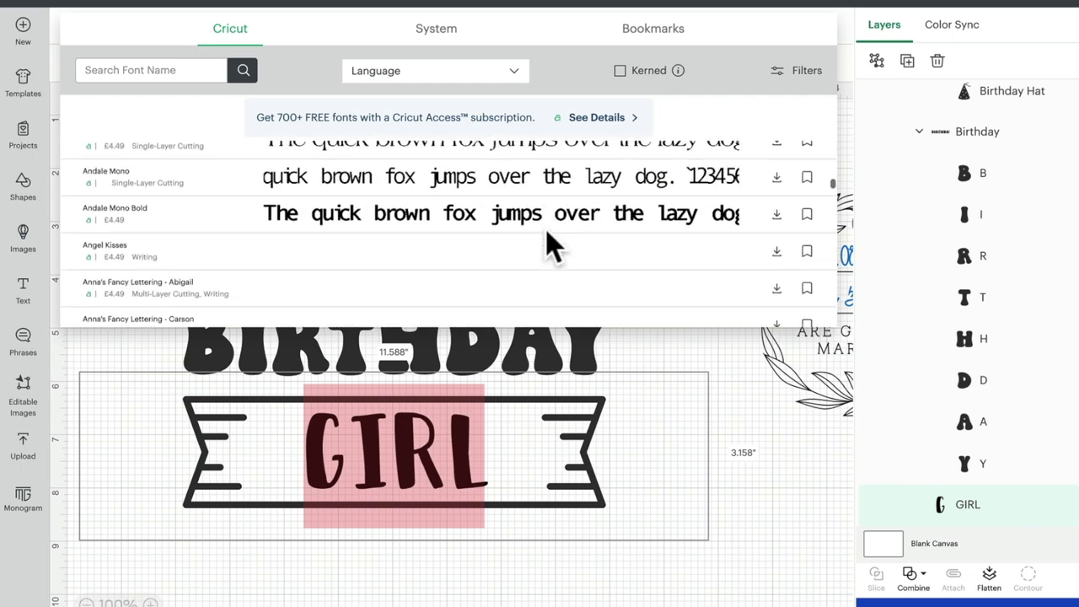
scroll(549, 244, down, 5)
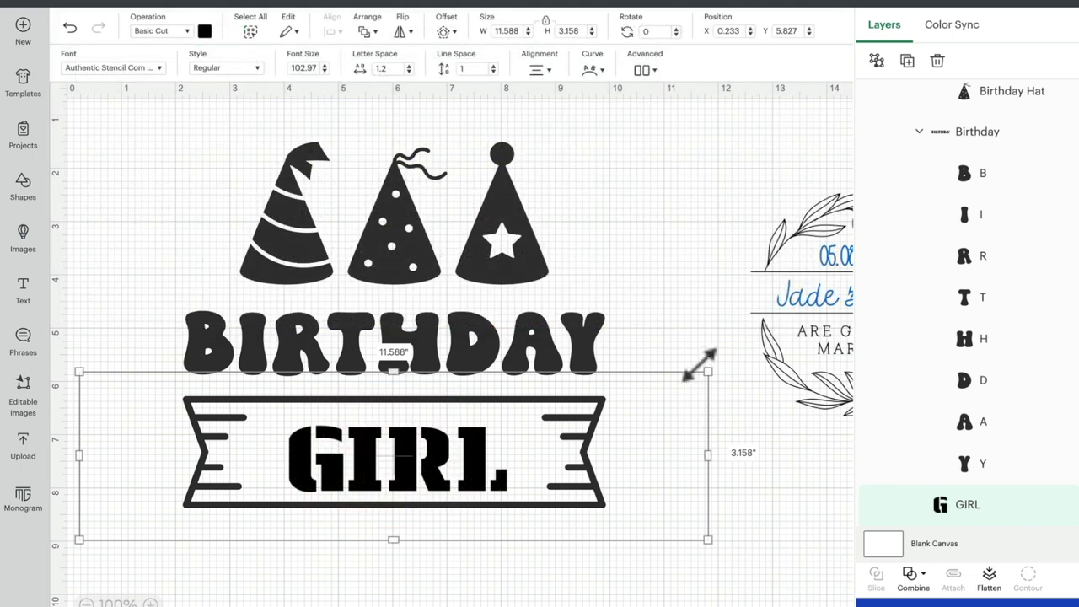
drag(701, 360, 708, 364)
drag(460, 449, 432, 451)
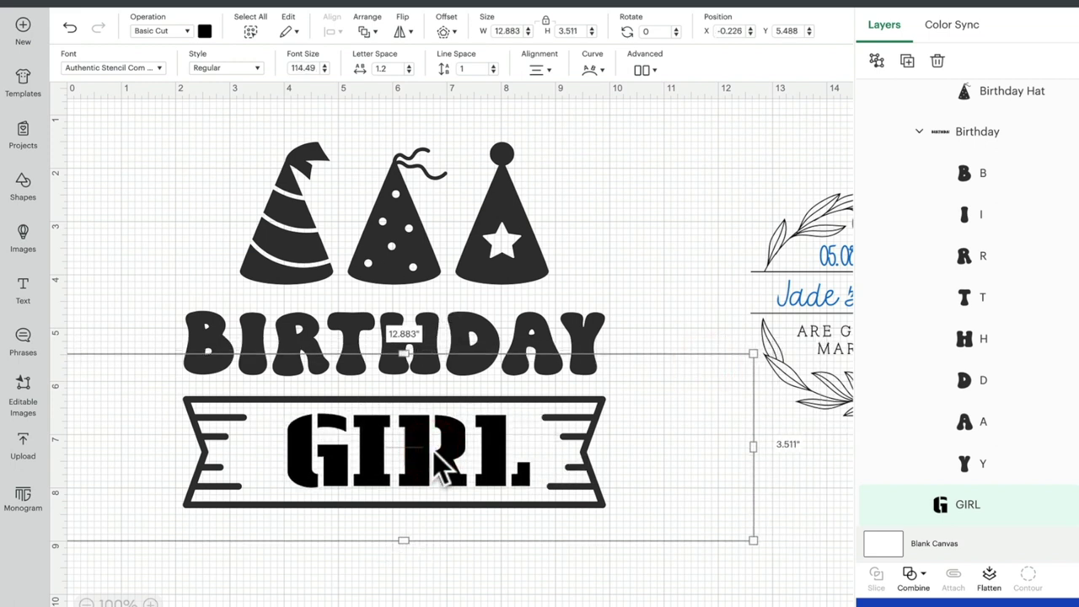
Step: Set GIRL to the American Typewriter system font
double_click(433, 451)
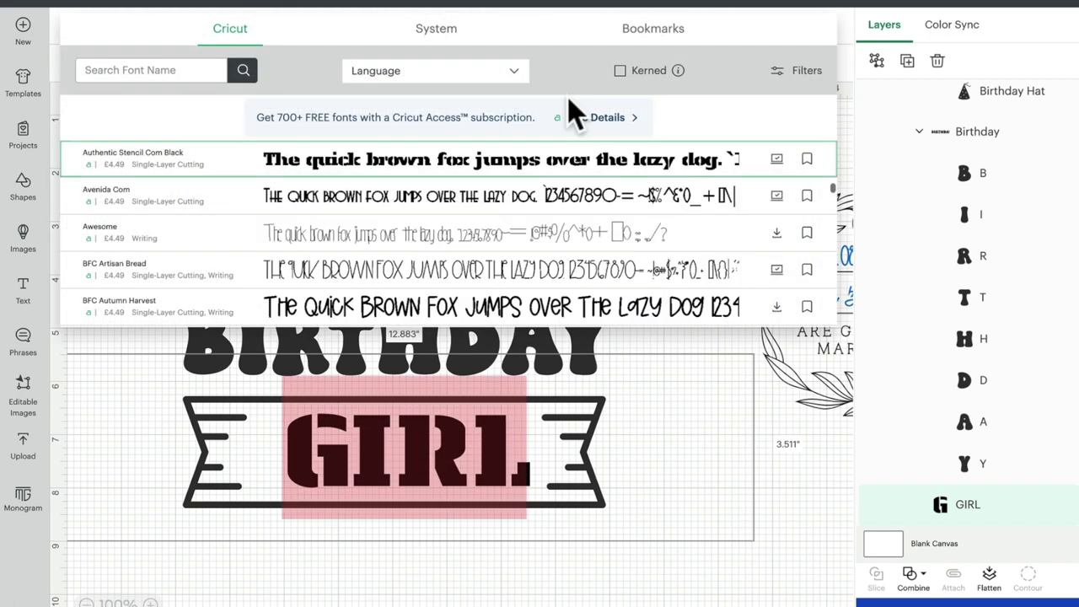
click(442, 33)
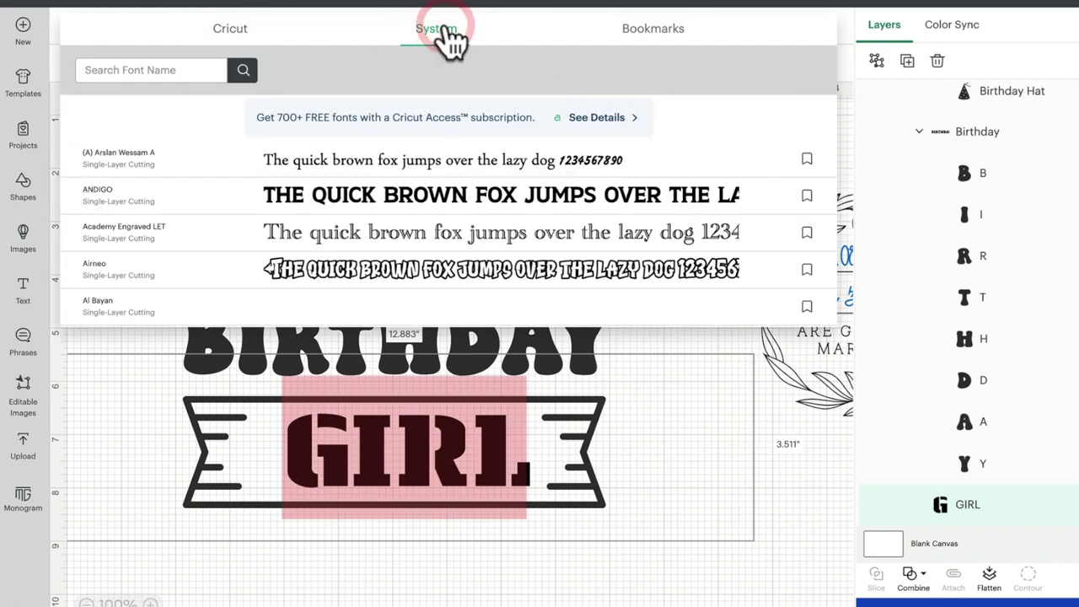
scroll(505, 211, down, 5)
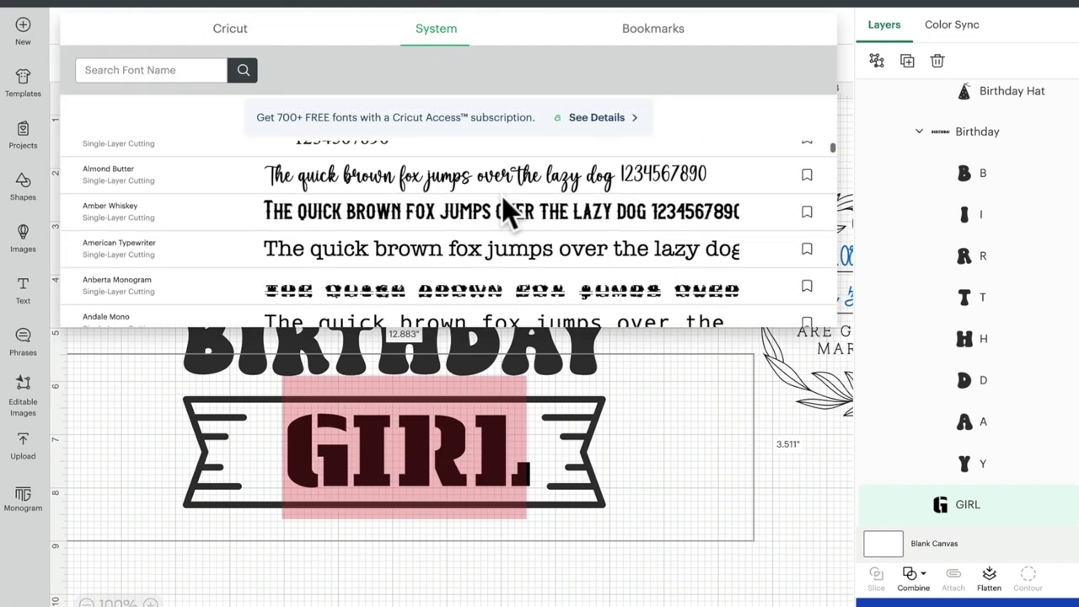
click(447, 249)
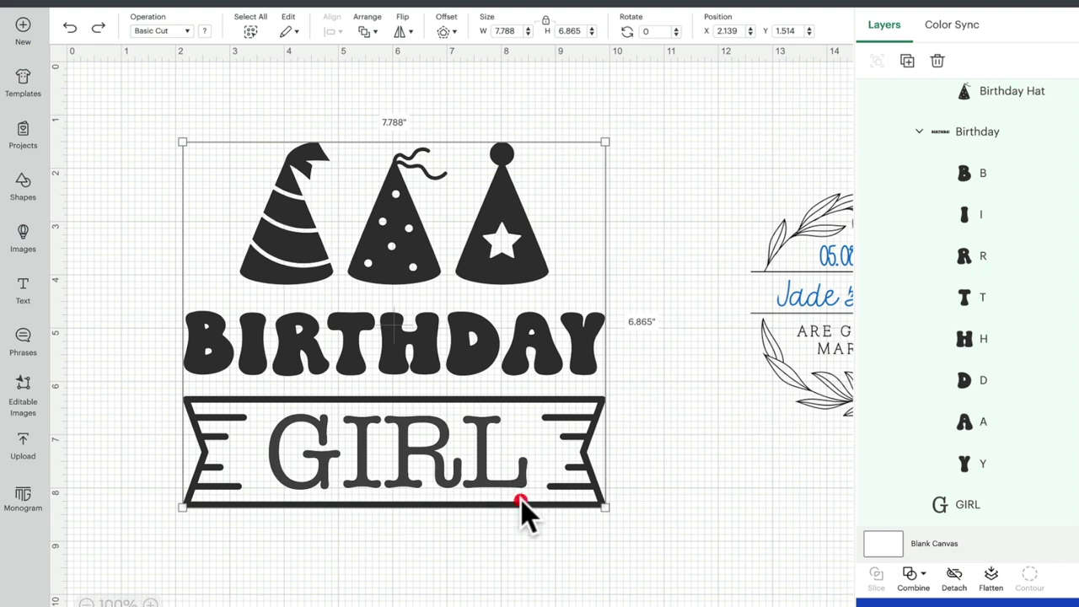
Step: Preview the design laid out on cutting mats
click(1040, 7)
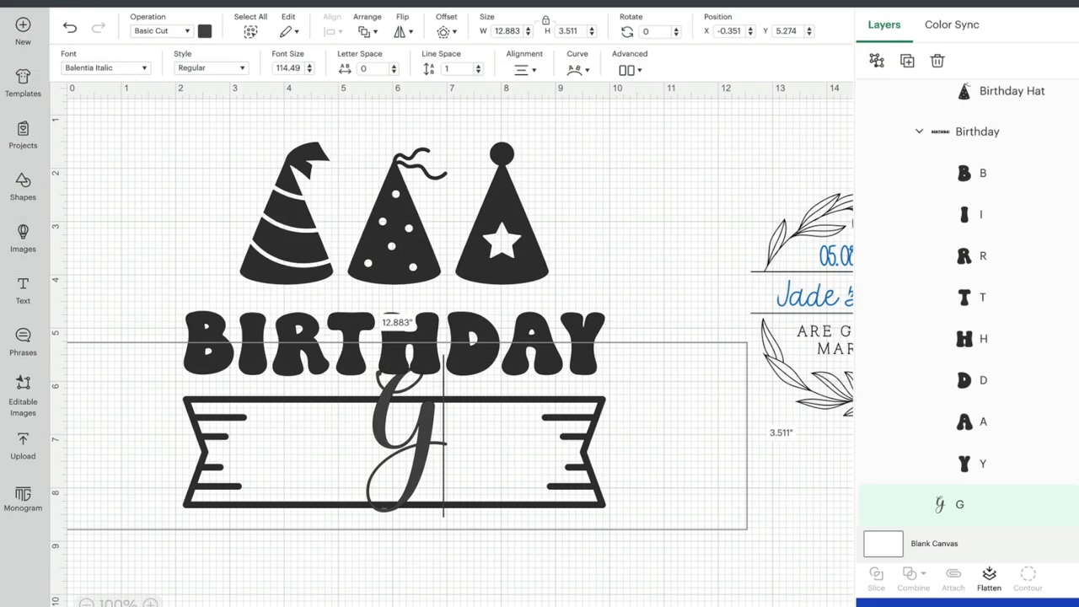
Step: Complete the word Girl, set its letter spacing to 0.1, and ungroup it into letters
text(irl)
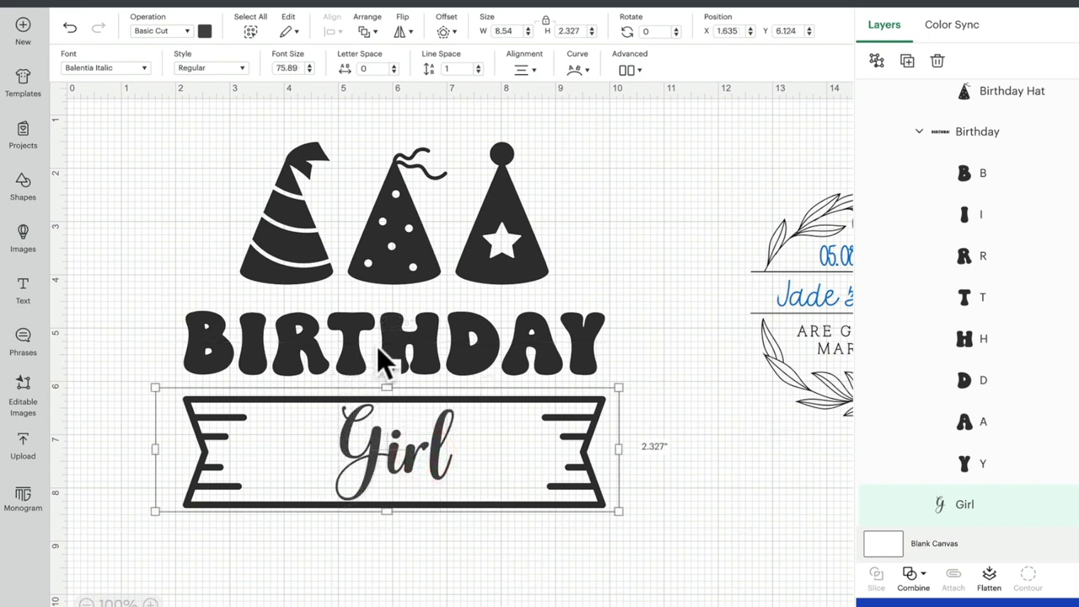
click(394, 73)
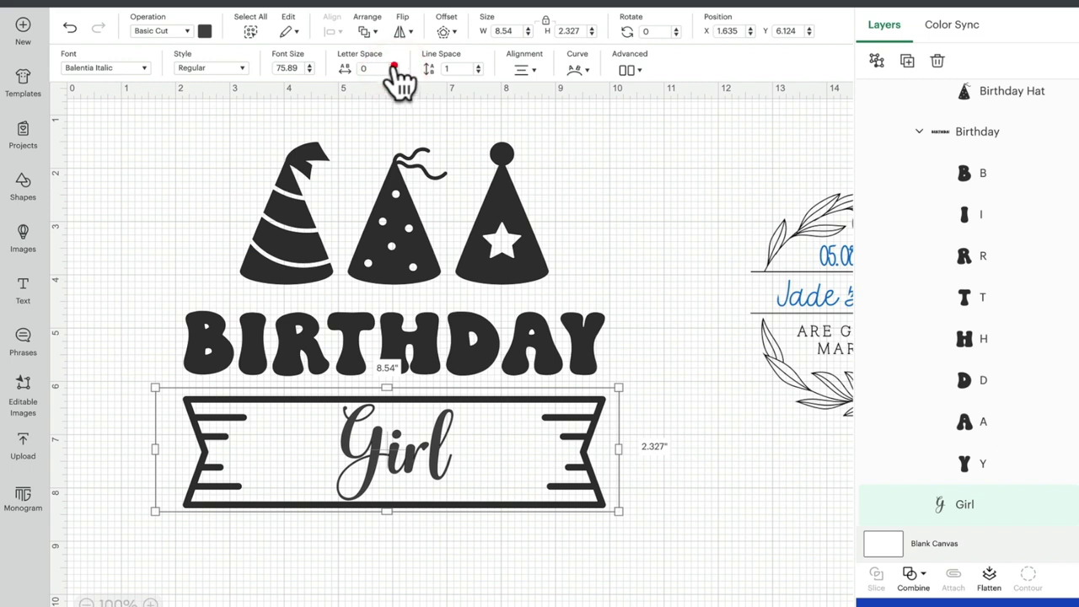
click(393, 67)
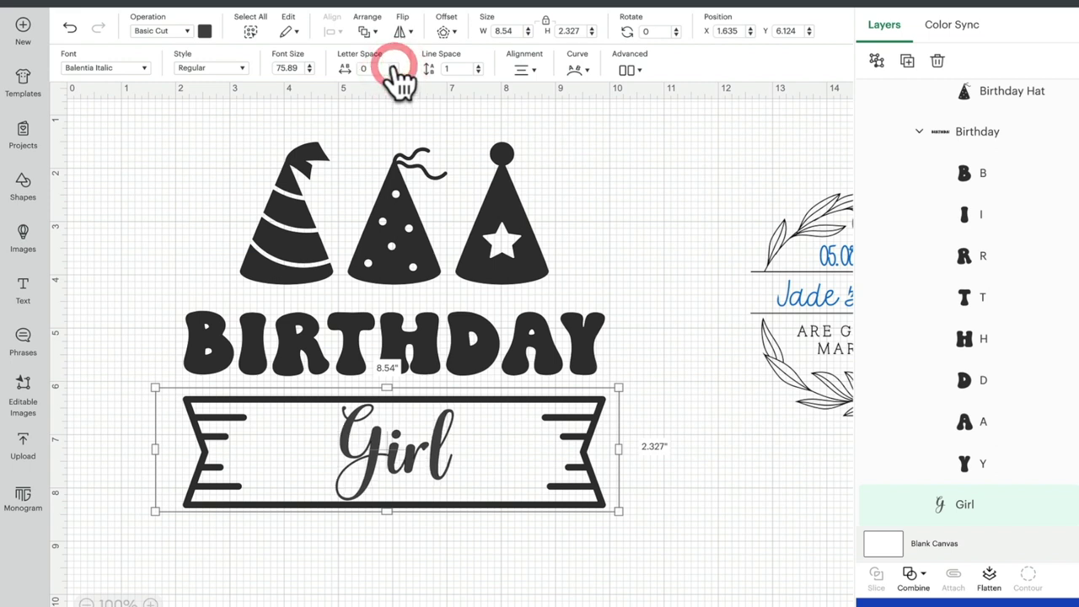
click(630, 71)
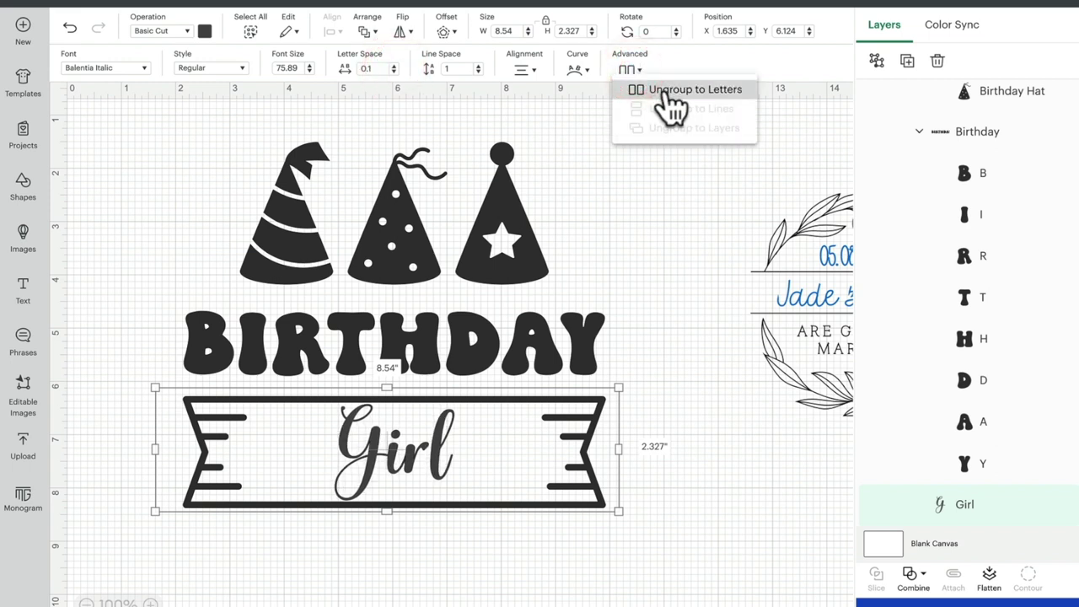
click(666, 91)
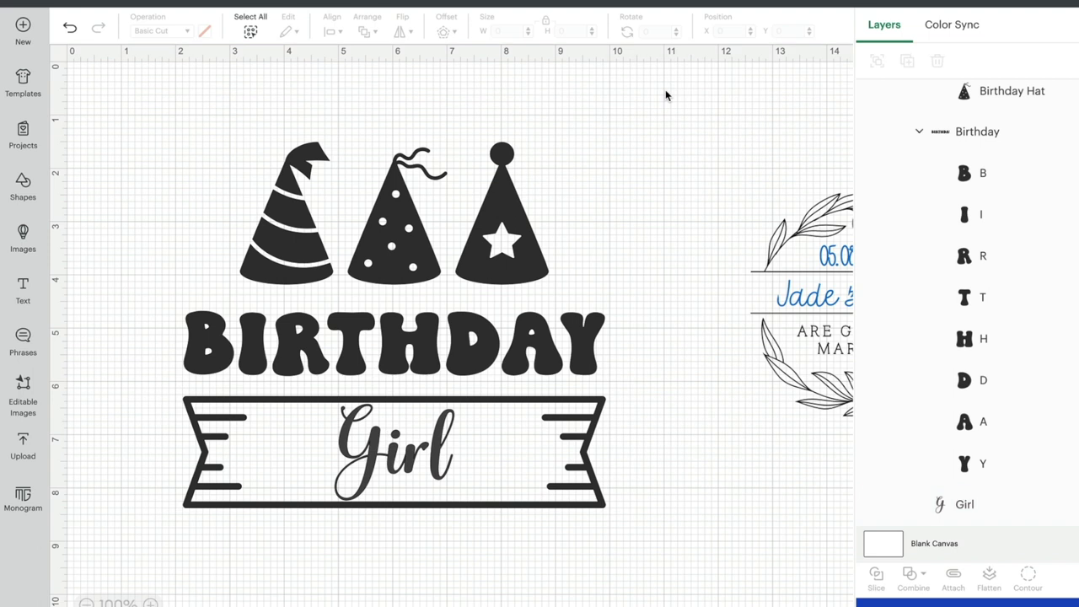
click(470, 568)
click(446, 463)
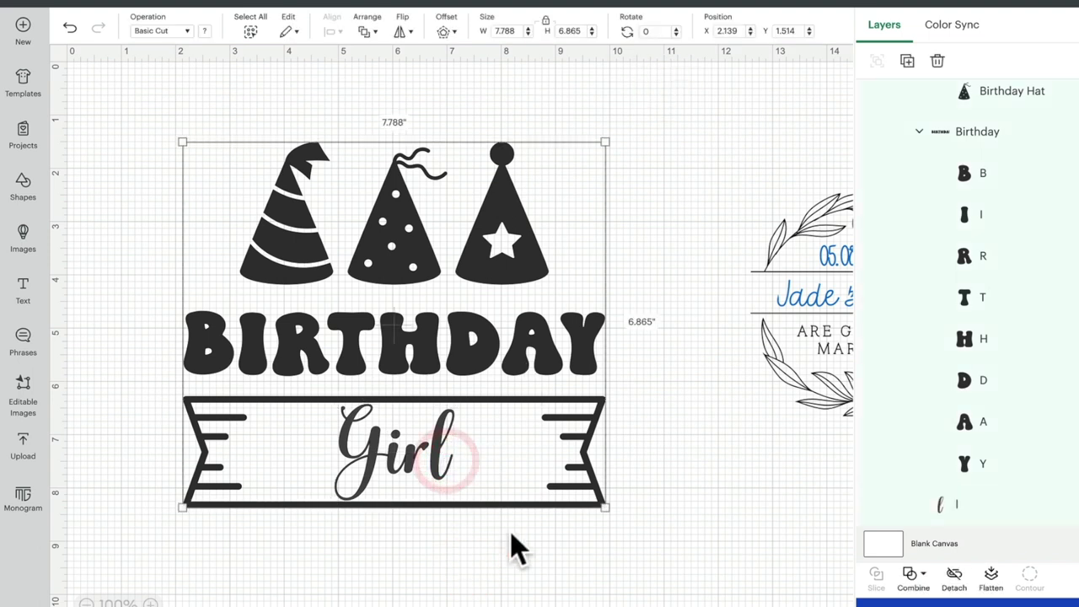
Step: Select the l, r, i and G letter layers and unite them into one shape
click(666, 425)
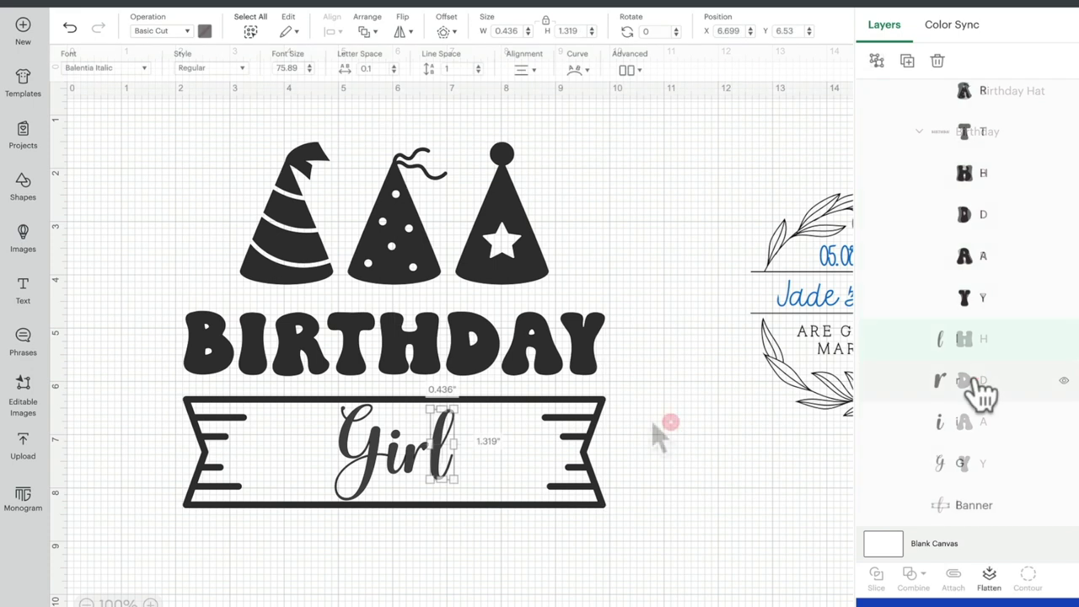
shift+click(978, 381)
shift+click(971, 423)
shift+click(967, 466)
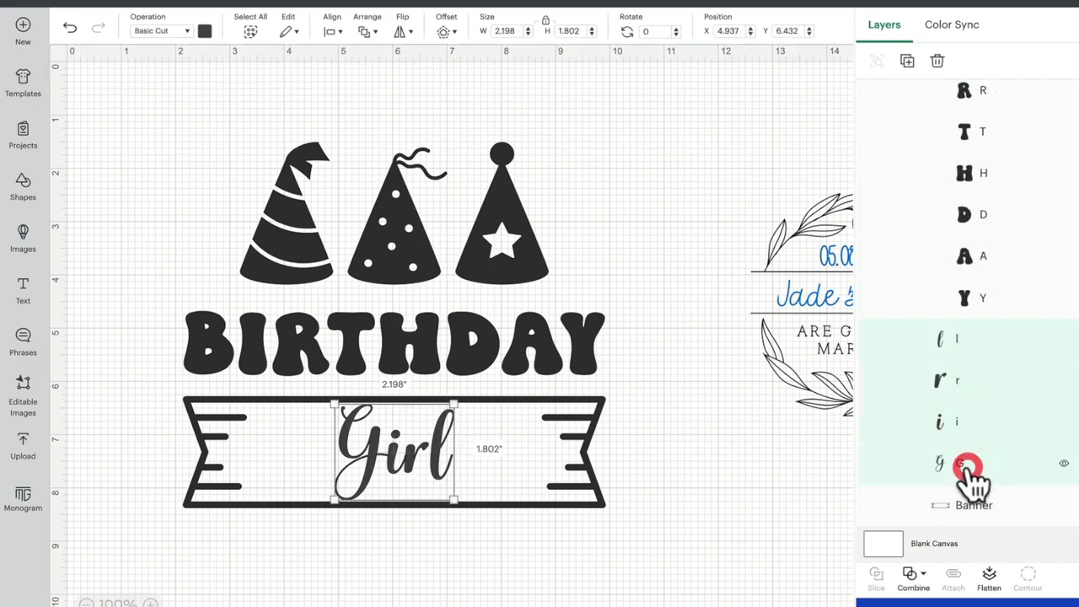
click(924, 590)
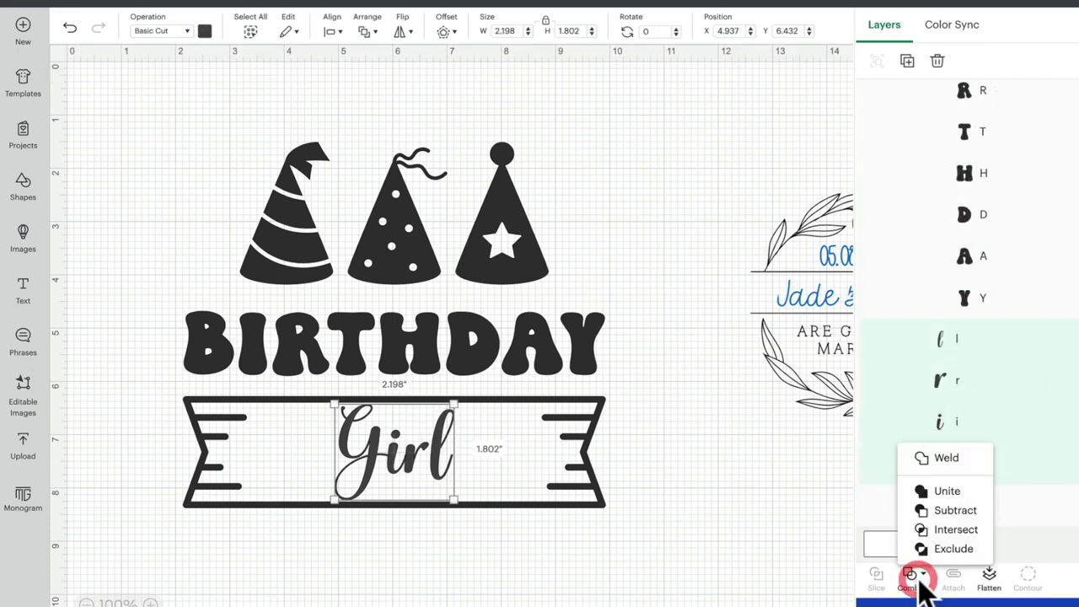
click(959, 494)
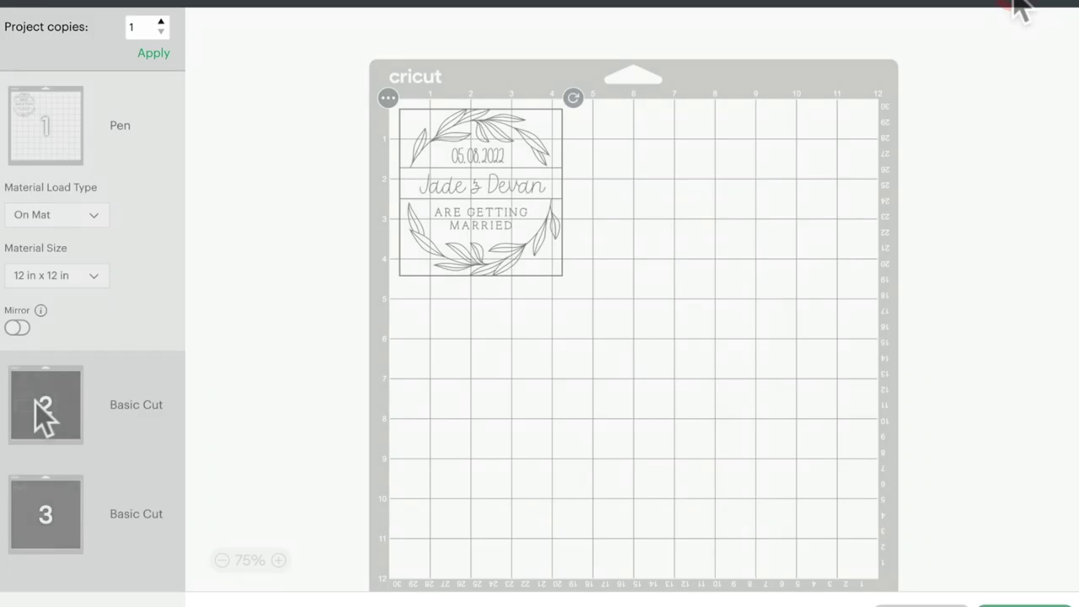
Step: Check how Girl splits across the mats, then attach all Birthday Girl layers together
click(38, 403)
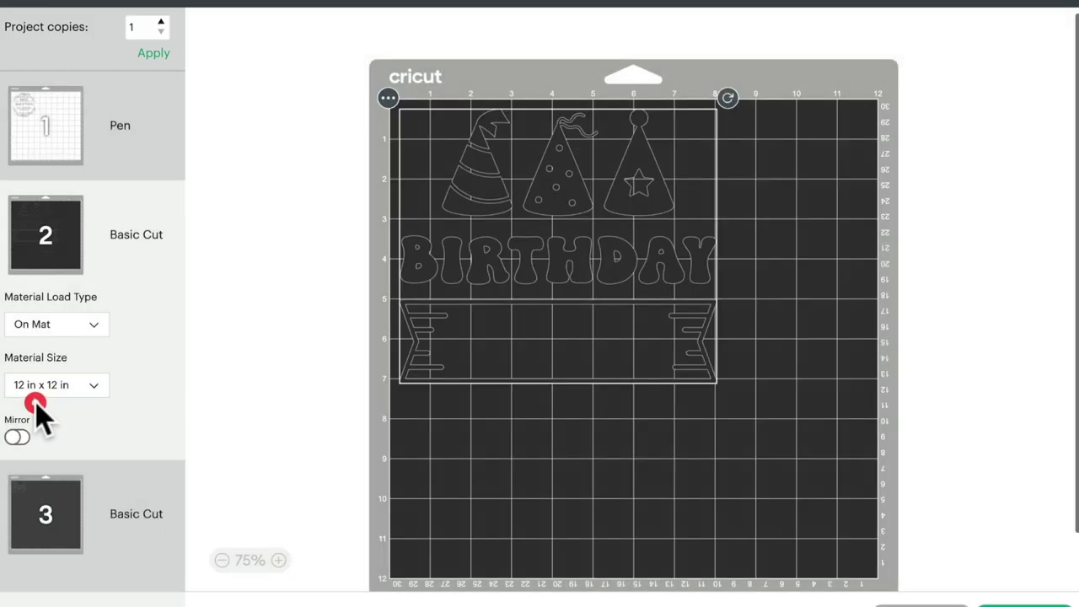
click(53, 511)
click(61, 357)
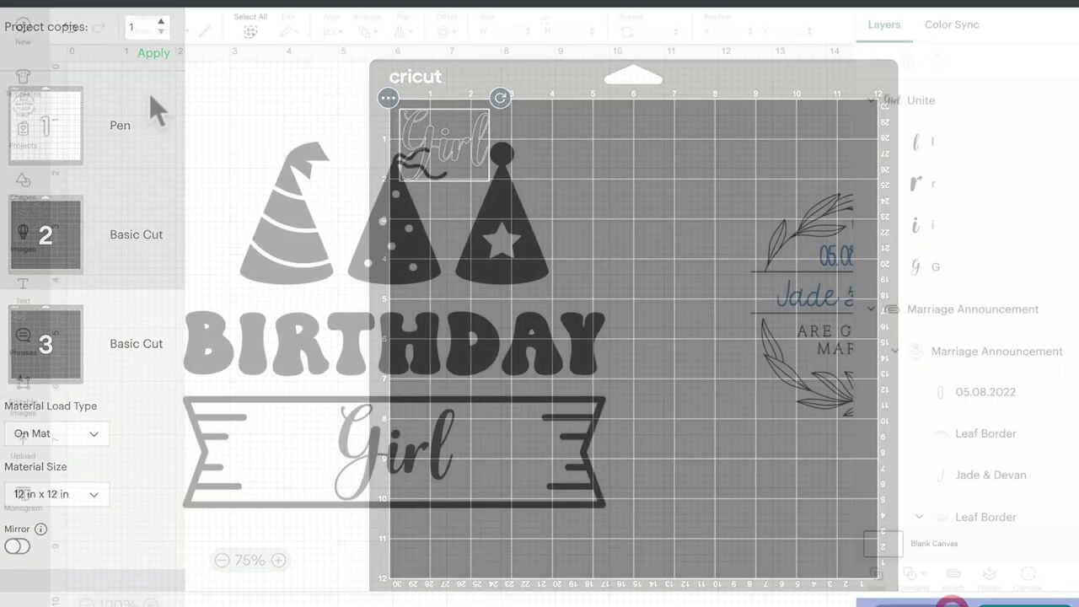
drag(149, 92, 649, 563)
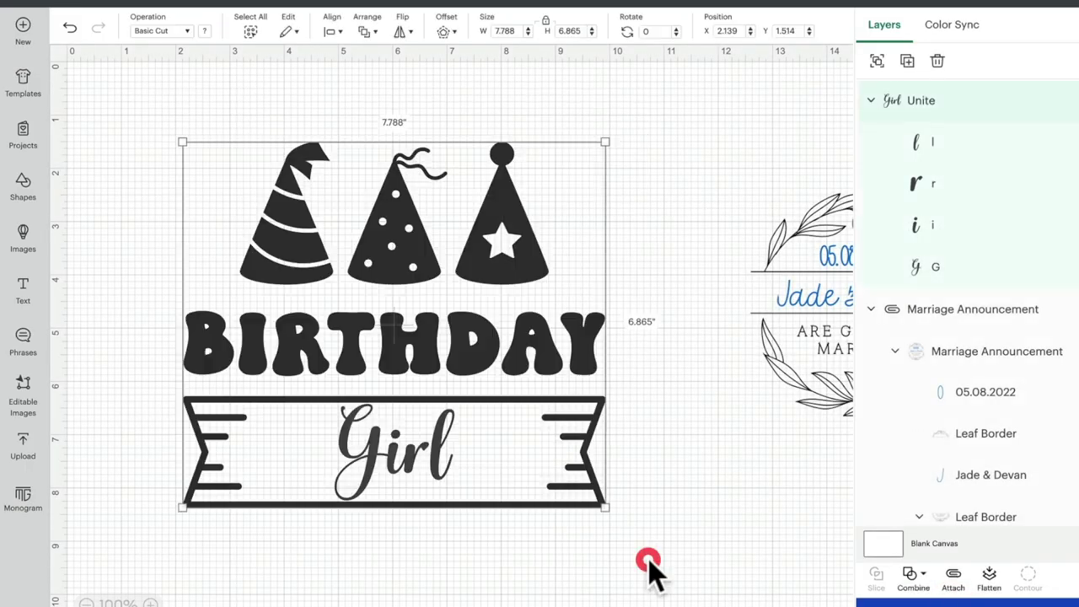
click(954, 578)
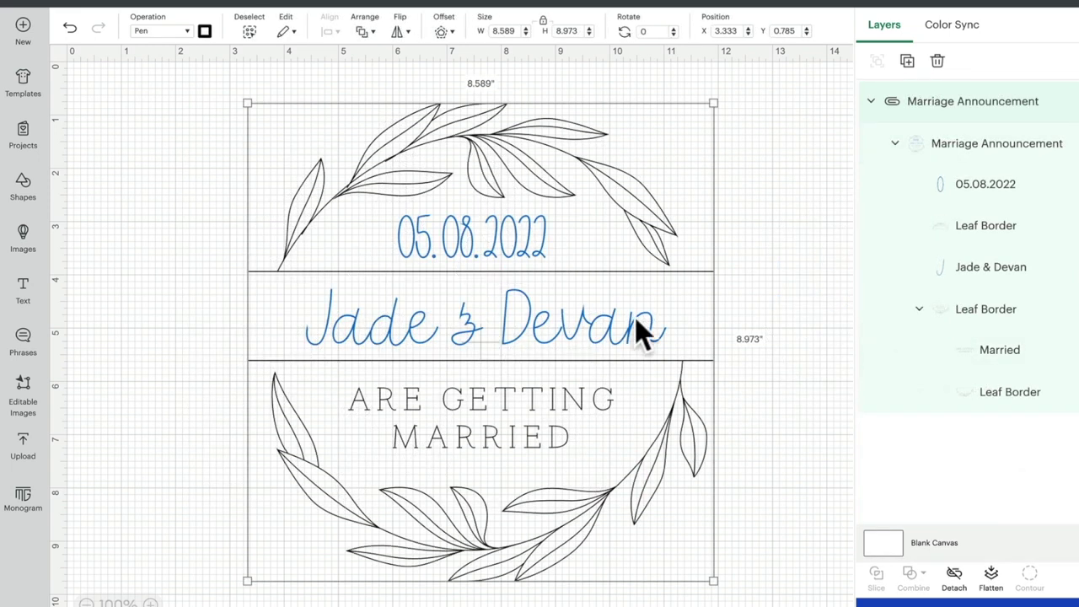
Step: Replace the announcement's old date with 19.12.2008
click(797, 354)
click(510, 249)
click(531, 246)
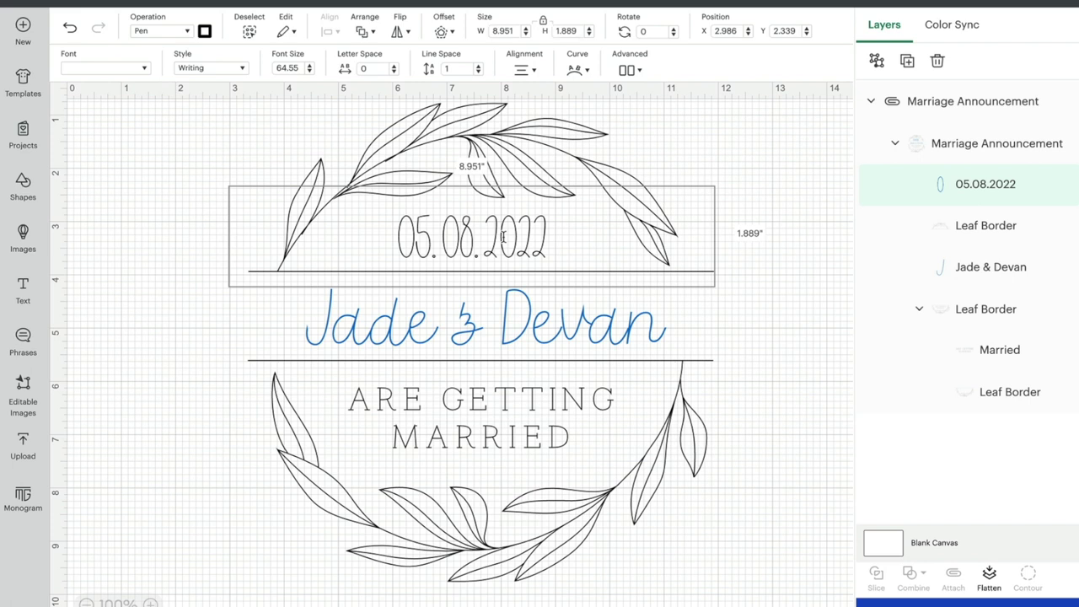
double_click(549, 240)
click(548, 244)
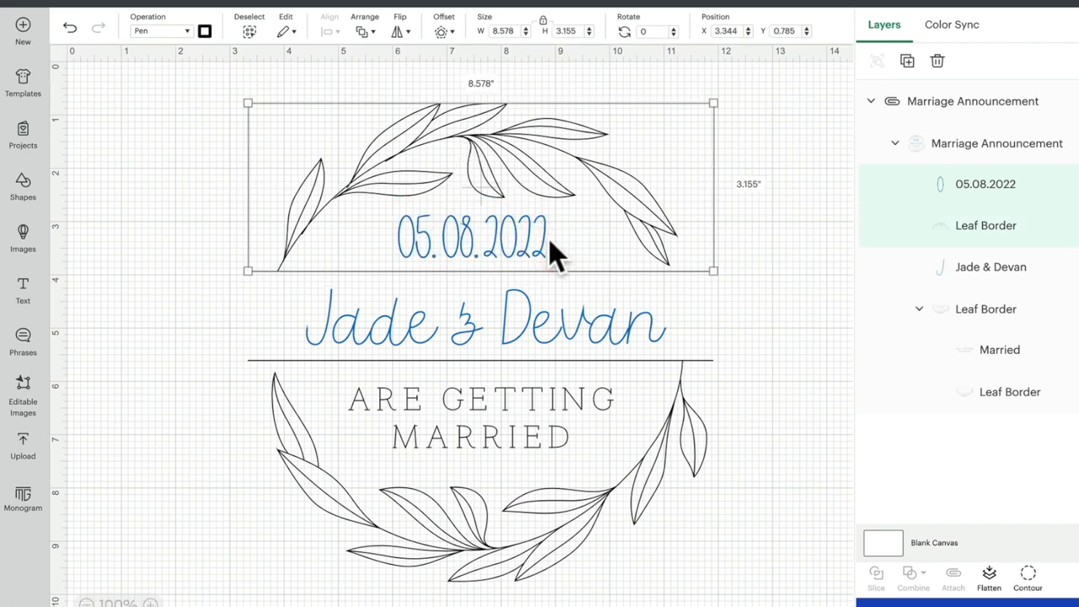
double_click(549, 244)
key(BackSpace)
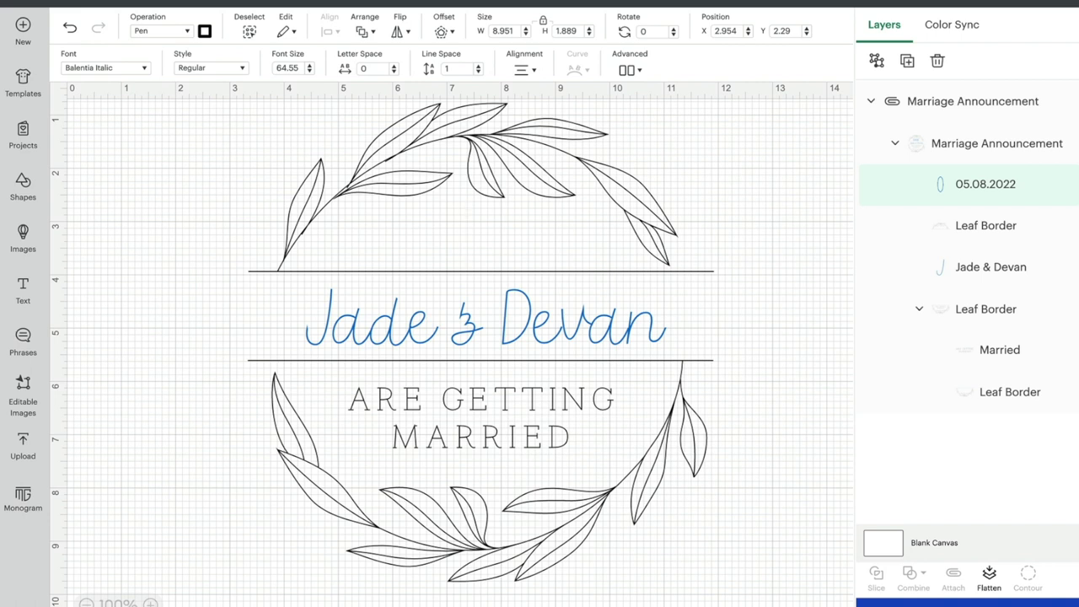
text(19.12.2008)
Step: Set the date in the BFC Backyard Garden writing font, enlarged, recentred, with Raspberry pen
click(103, 67)
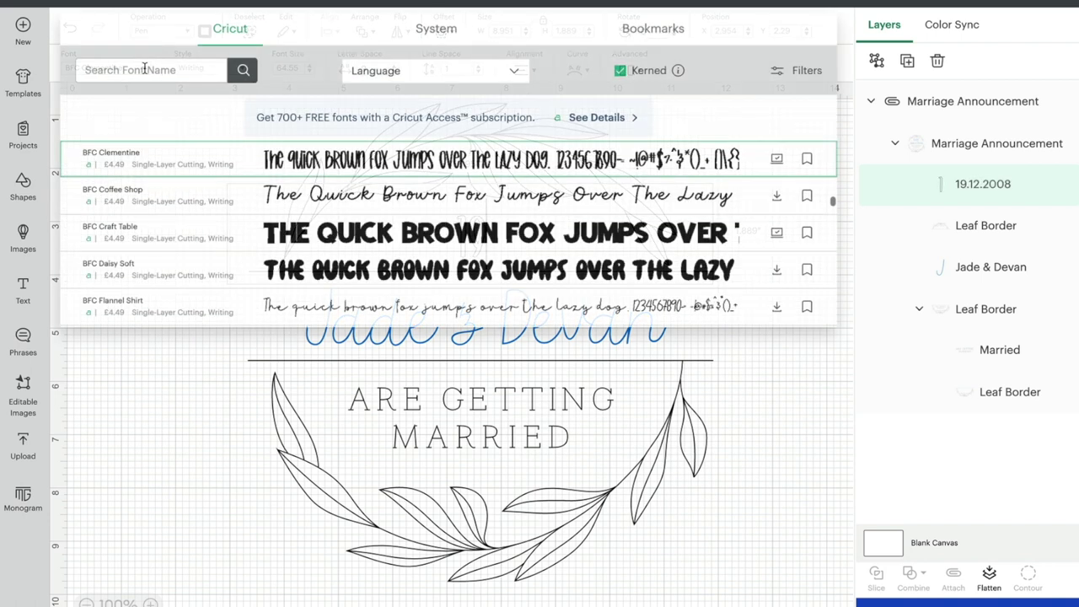
click(796, 72)
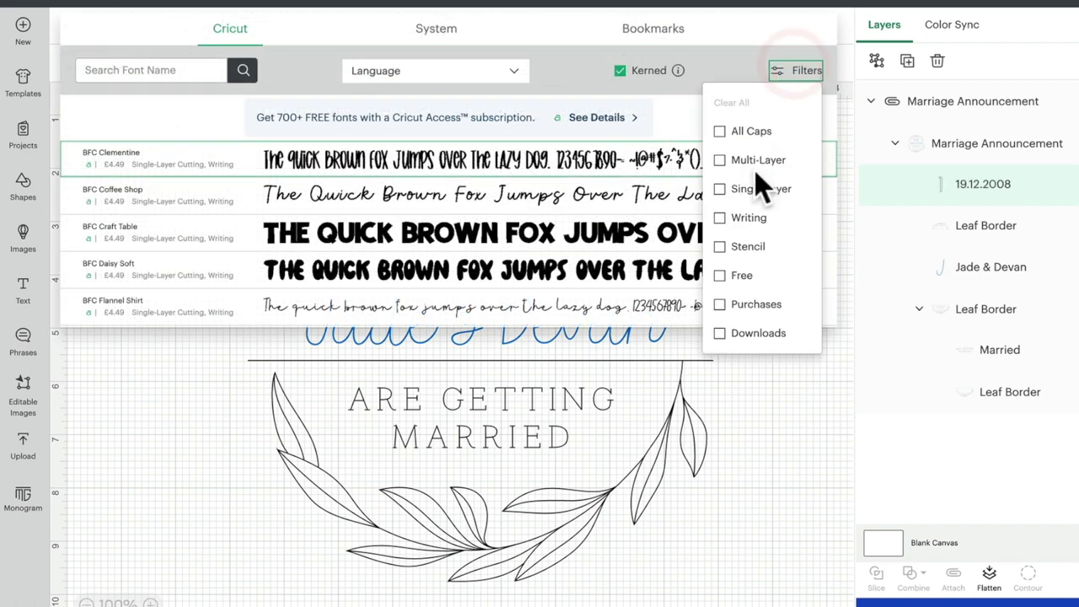
click(721, 217)
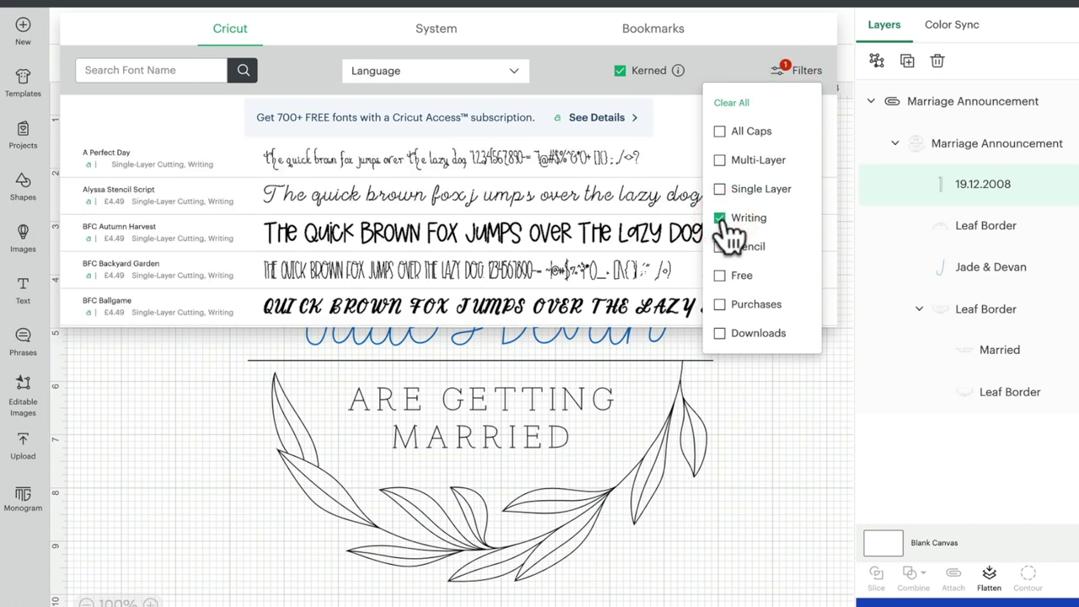
drag(715, 177, 725, 188)
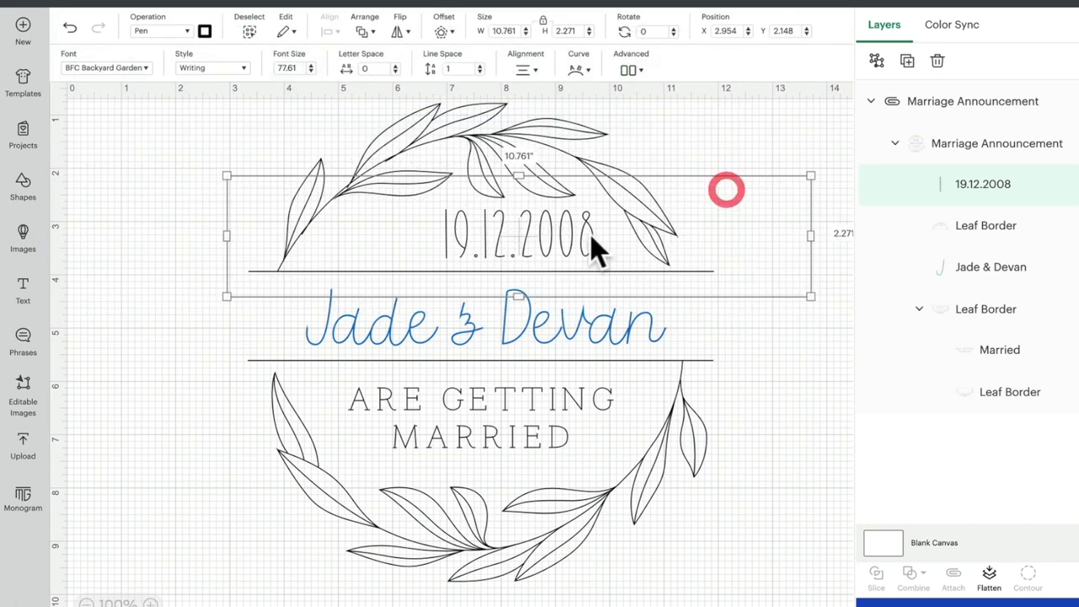
drag(590, 248, 536, 238)
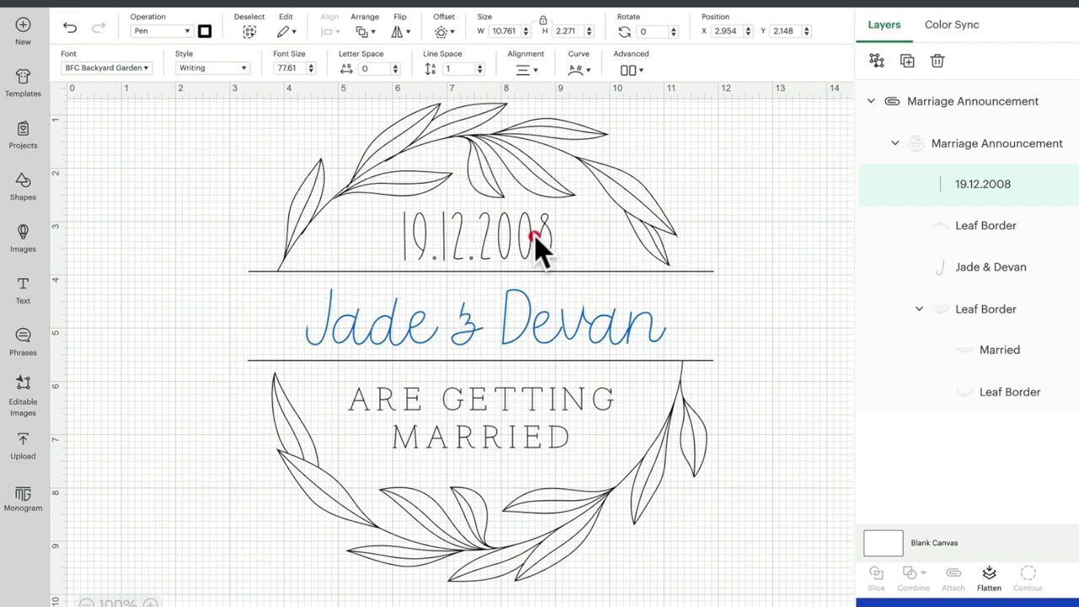
click(204, 30)
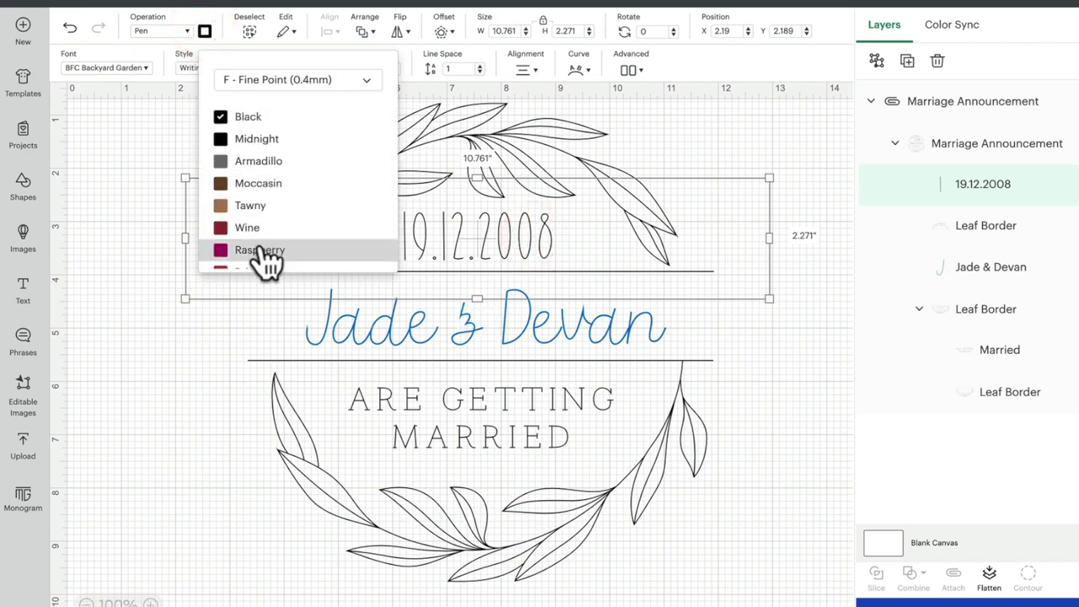
click(770, 453)
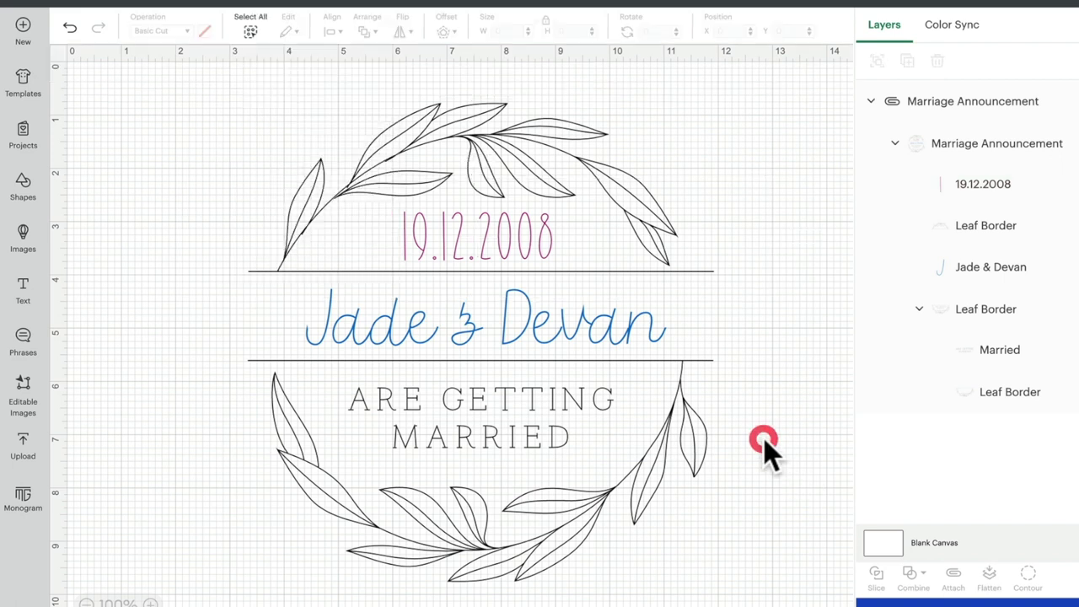
double_click(590, 328)
Step: Replace the names Jade & Devan with Jen & Bill, keeping the BFC Thankful Season font
click(660, 327)
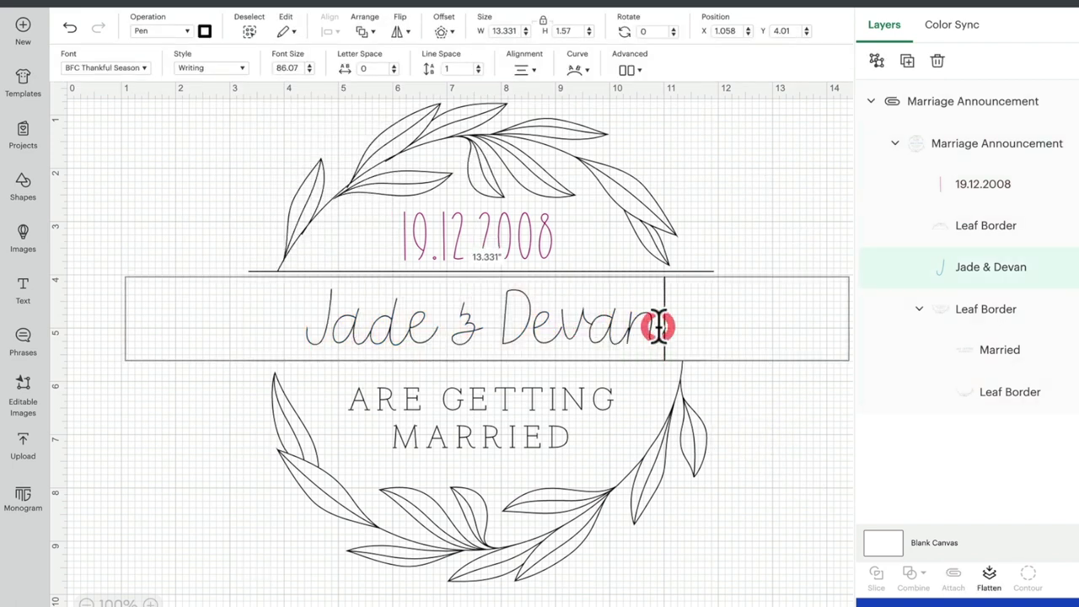
key(BackSpace)
key(BackSpace)
key(BackSpace)
key(BackSpace)
key(BackSpace)
key(BackSpace)
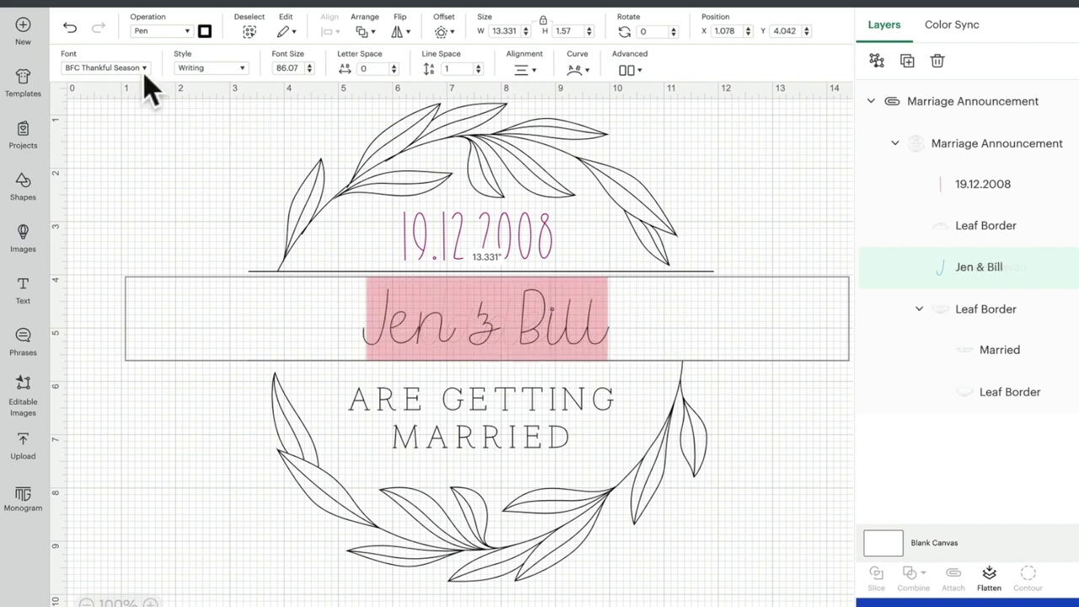
click(141, 68)
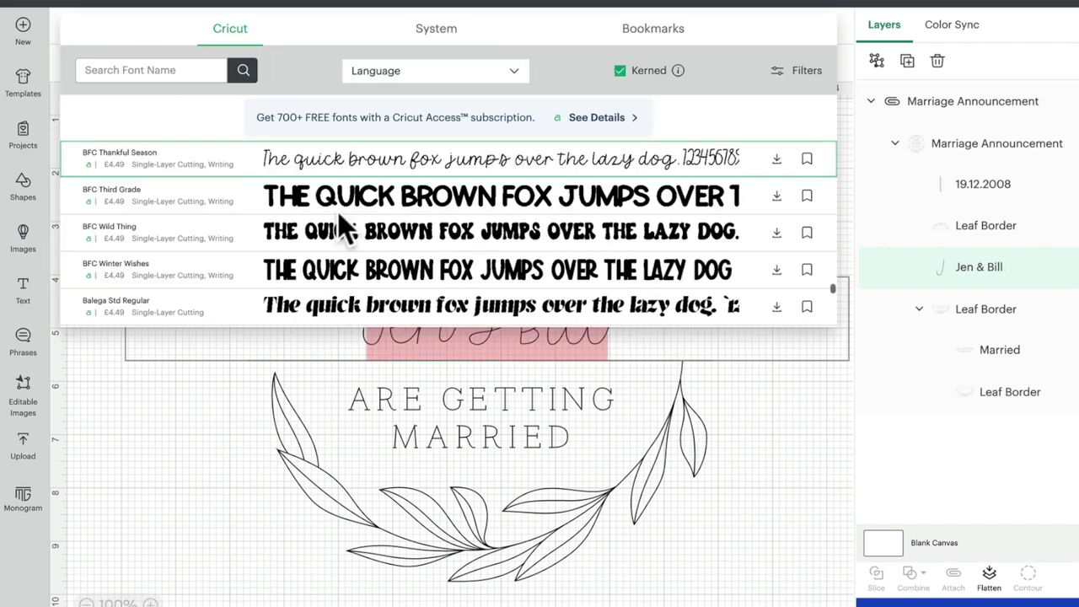
scroll(338, 212, down, 10)
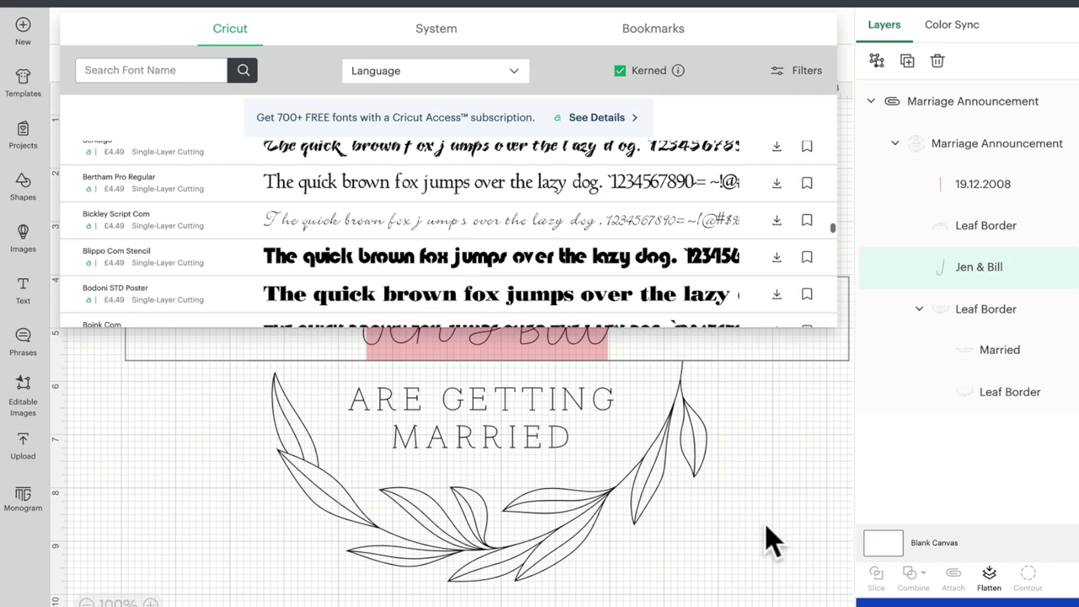
click(769, 535)
Step: Enlarge the Jen & Bill name line slightly across the central band
click(545, 315)
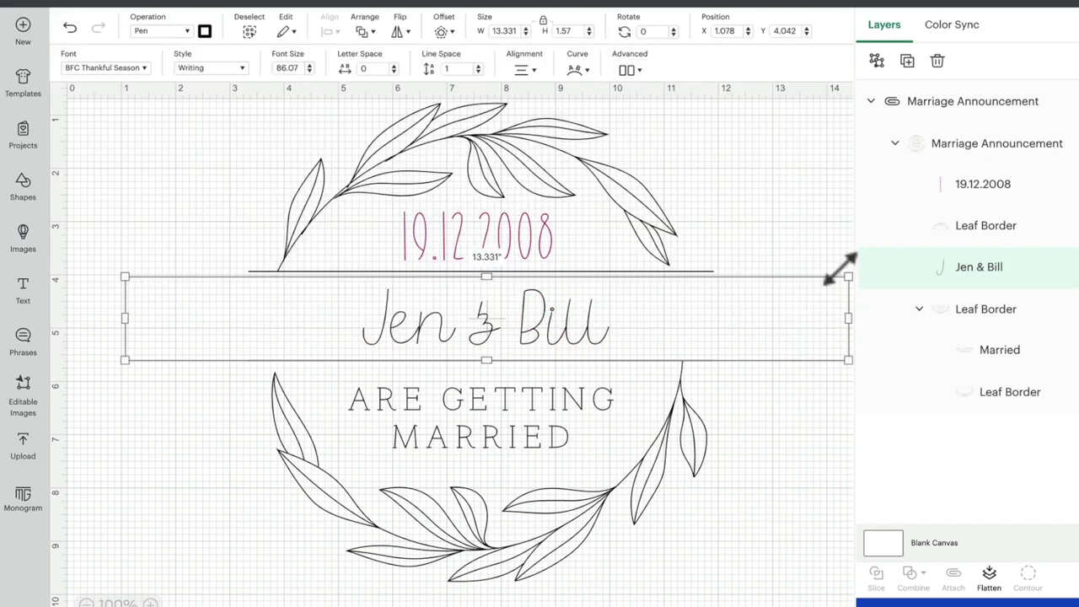
mouse_move(841, 270)
mouse_down()
mouse_move(862, 289)
mouse_move(855, 271)
mouse_up()
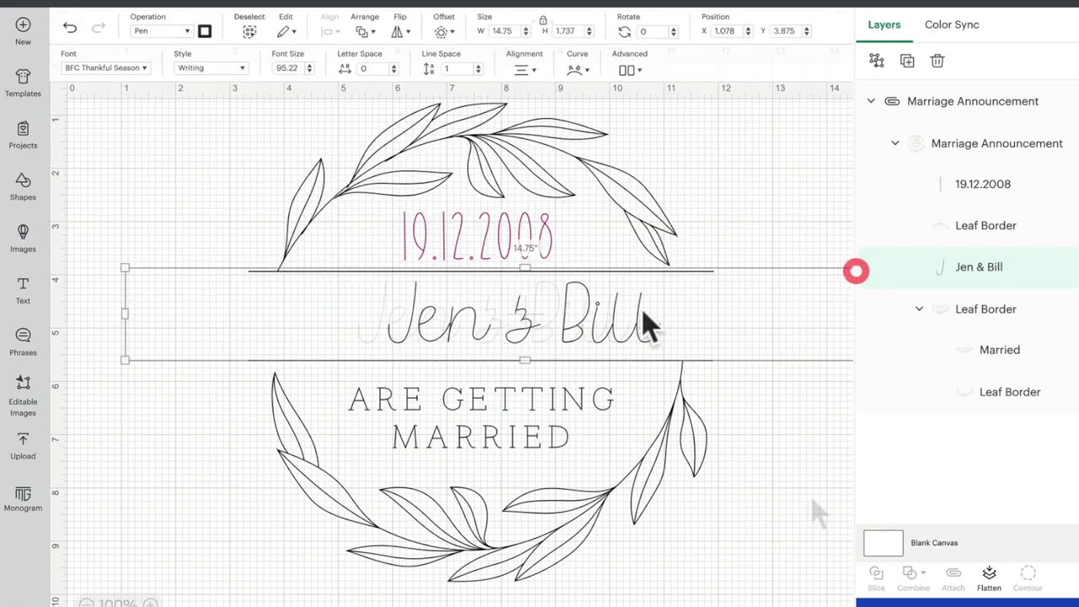
click(545, 313)
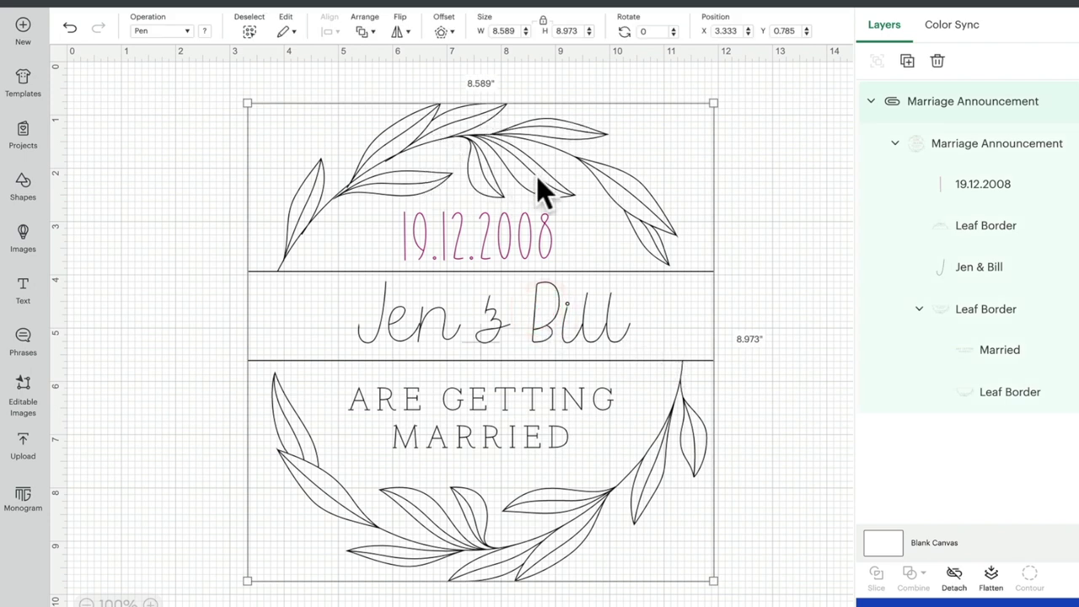
Step: Detach the announcement and colour the lower leaf border Sour Apple green
click(958, 583)
click(811, 413)
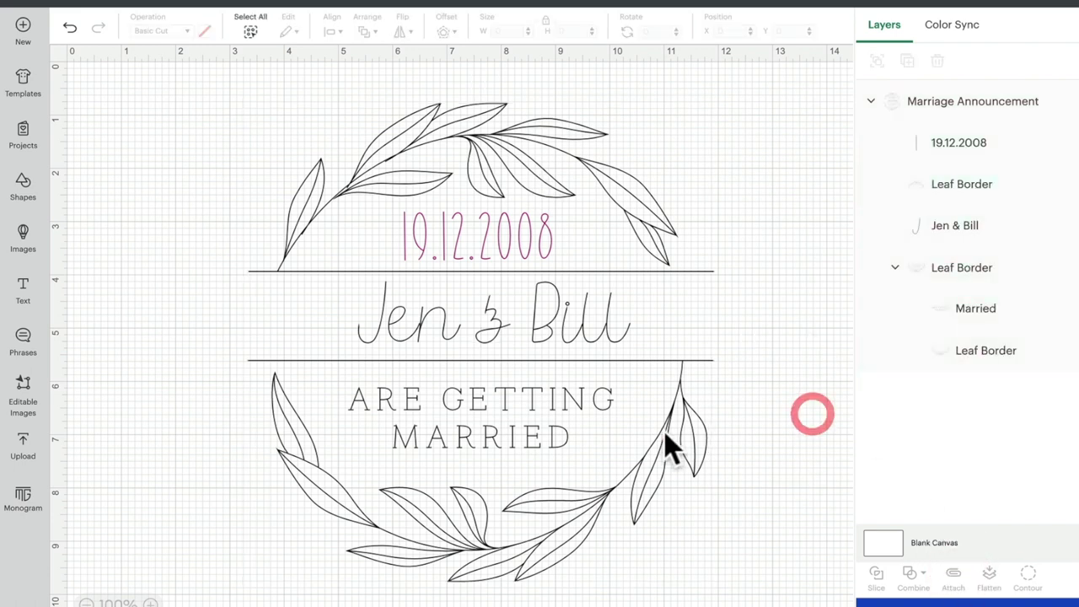
click(667, 439)
click(667, 439)
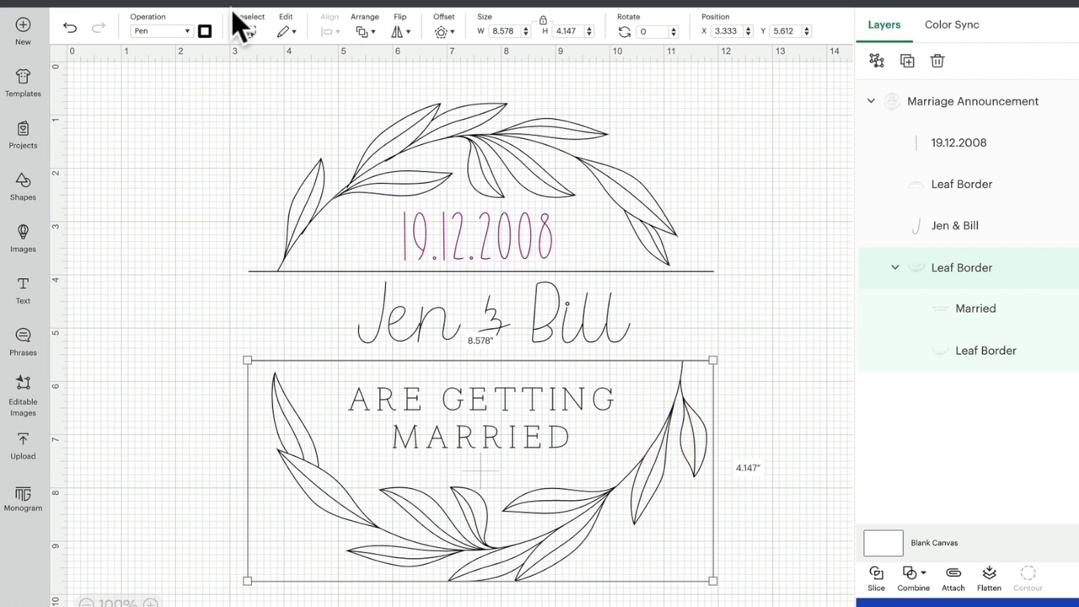
click(209, 31)
scroll(299, 231, down, 3)
scroll(302, 233, down, 5)
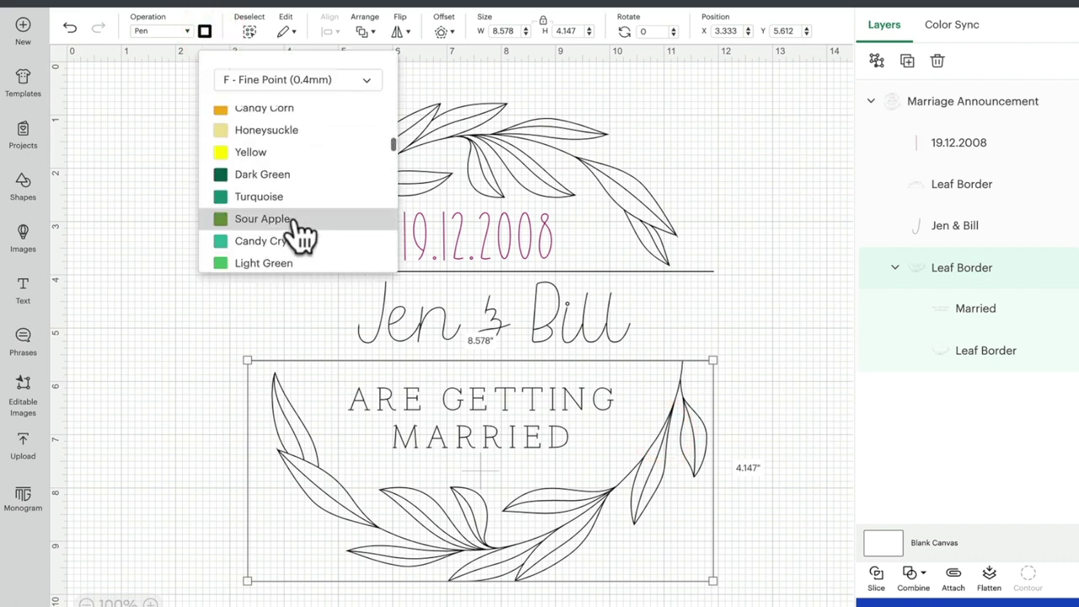
click(271, 218)
Step: Select the whole announcement and attach all its layers back together
click(590, 193)
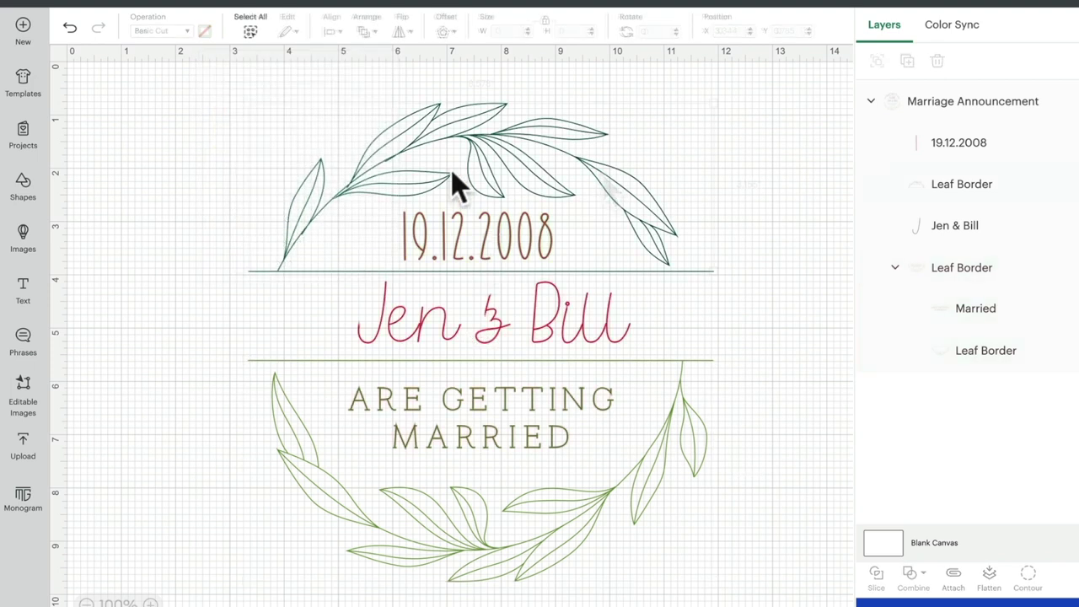
drag(200, 76, 766, 534)
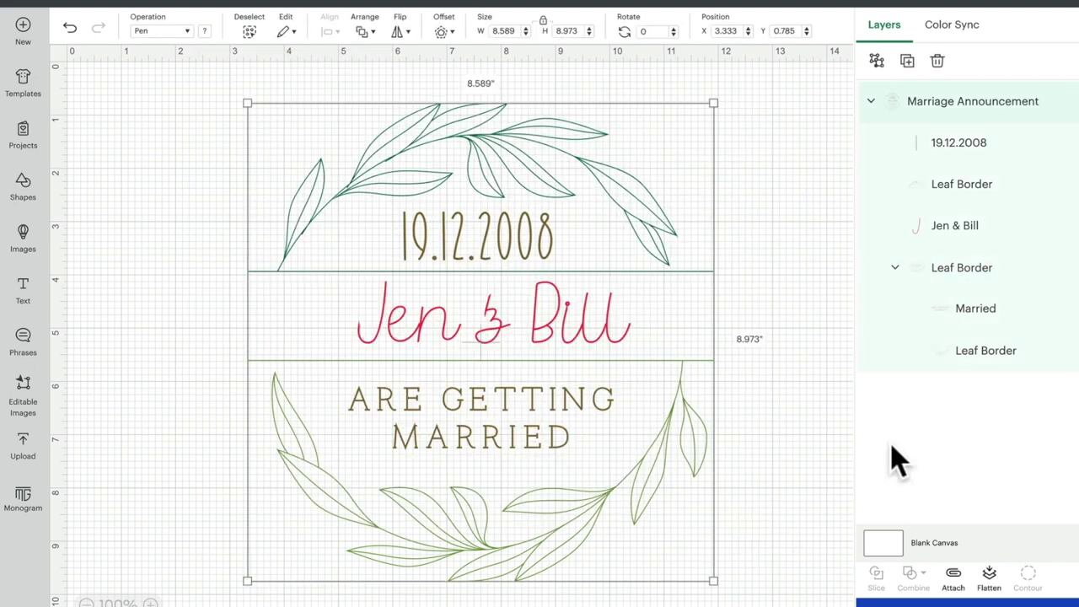
click(954, 580)
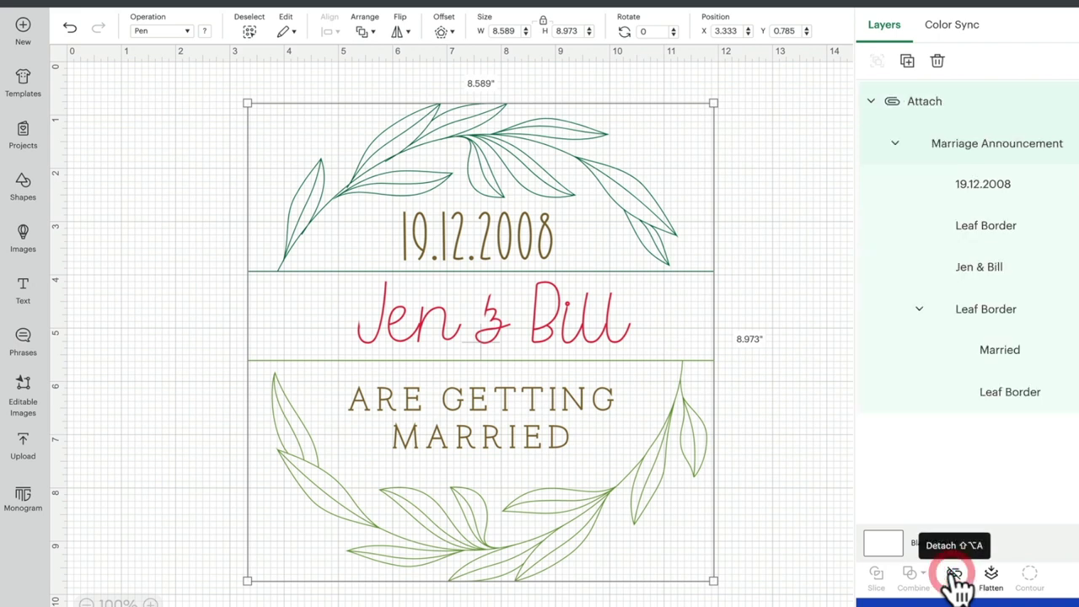
click(1045, 10)
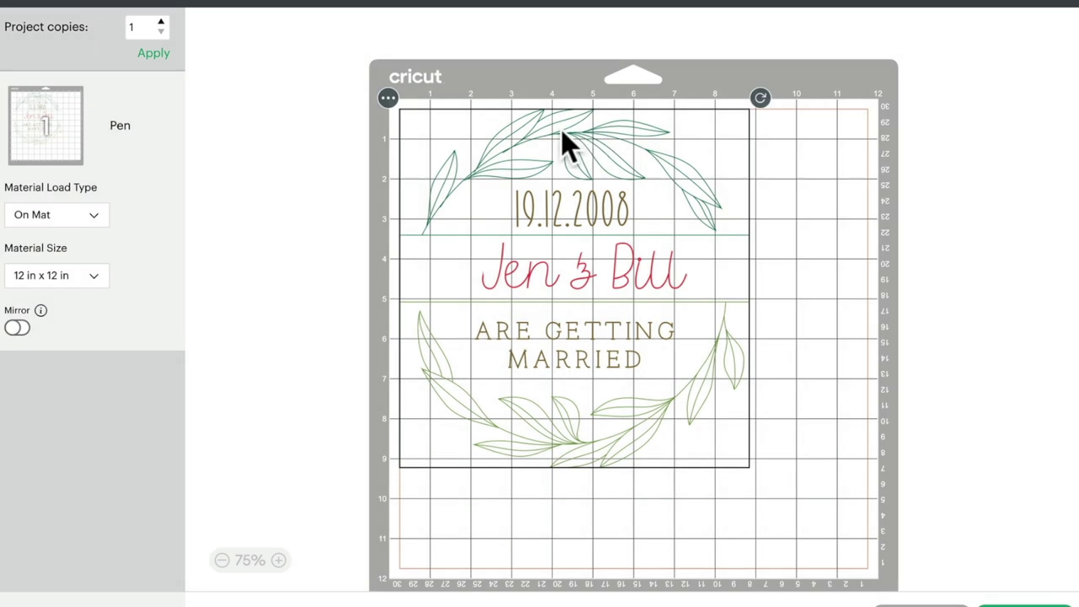